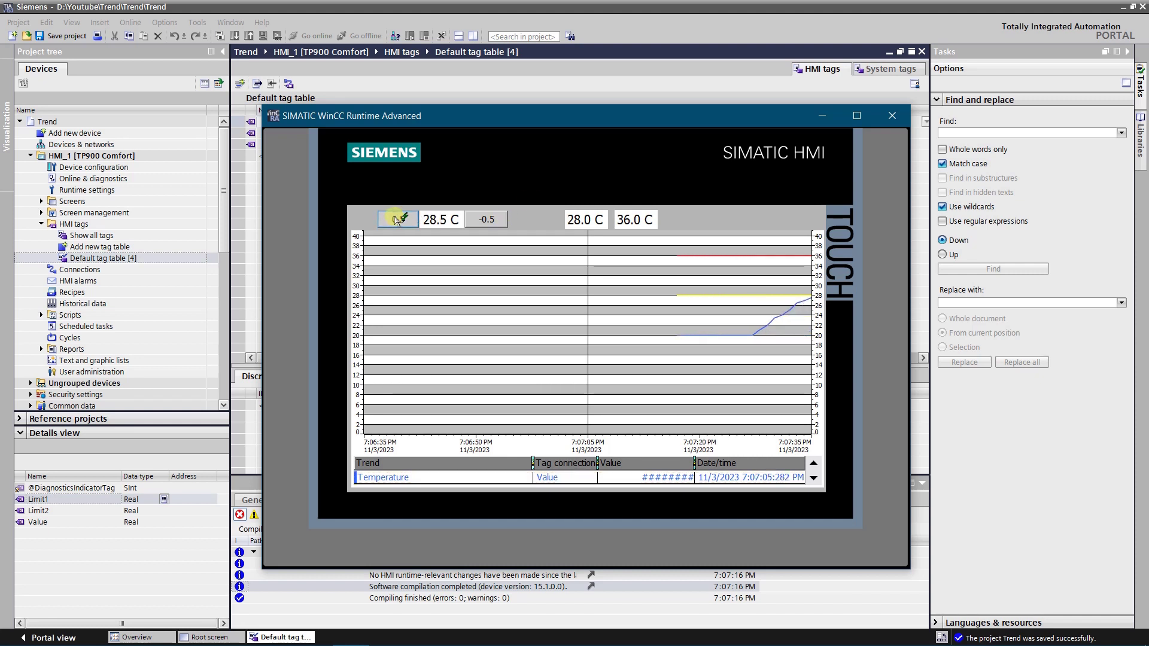
Step: Raise and lower the simulated temperature repeatedly with the +0.5 and -0.5 buttons, watching the trend follow
click(398, 220)
click(487, 219)
click(486, 219)
click(487, 219)
click(487, 219)
click(398, 220)
click(407, 219)
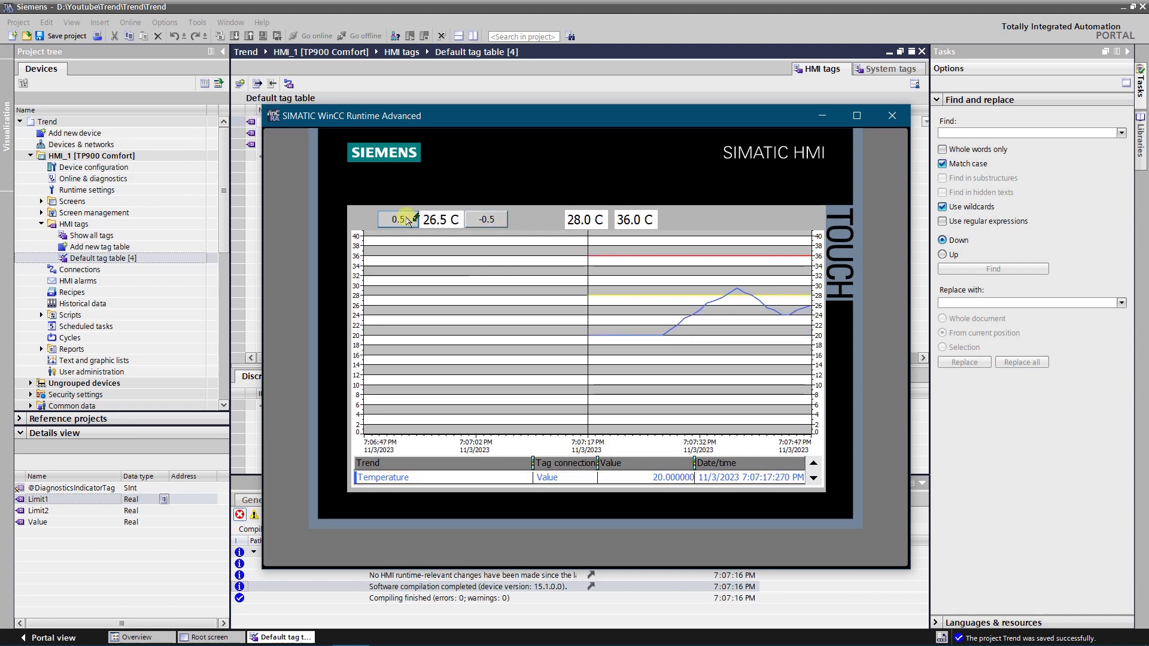
click(408, 219)
click(487, 219)
click(487, 219)
click(487, 219)
click(398, 220)
click(398, 220)
click(412, 221)
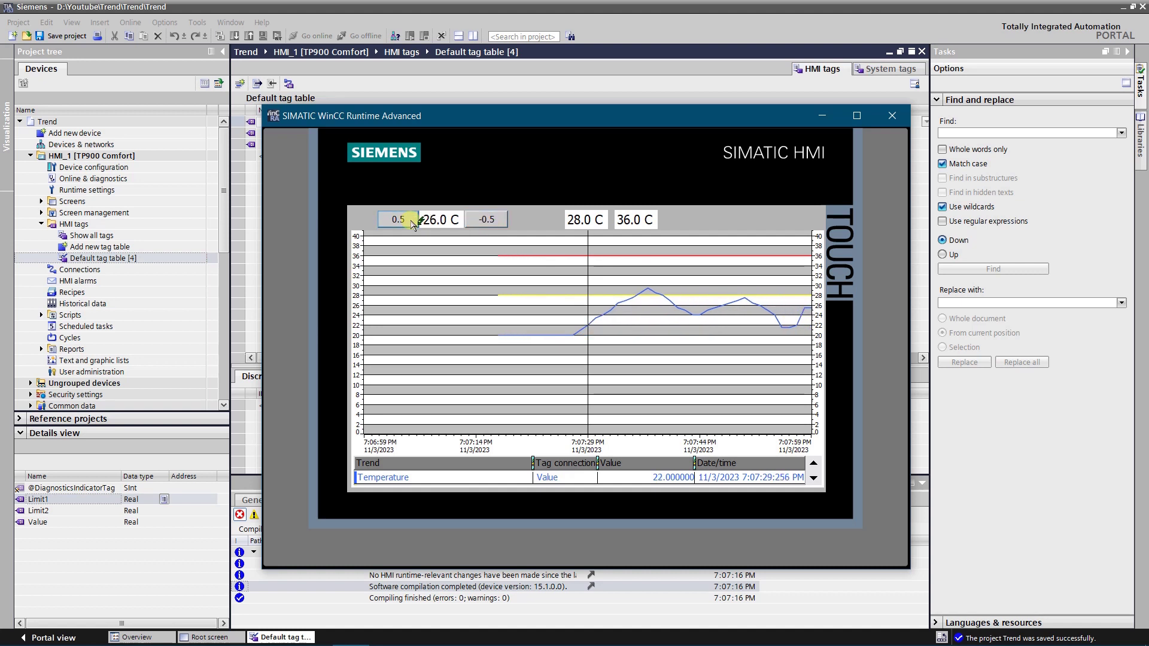
click(412, 222)
click(411, 222)
click(481, 220)
click(475, 223)
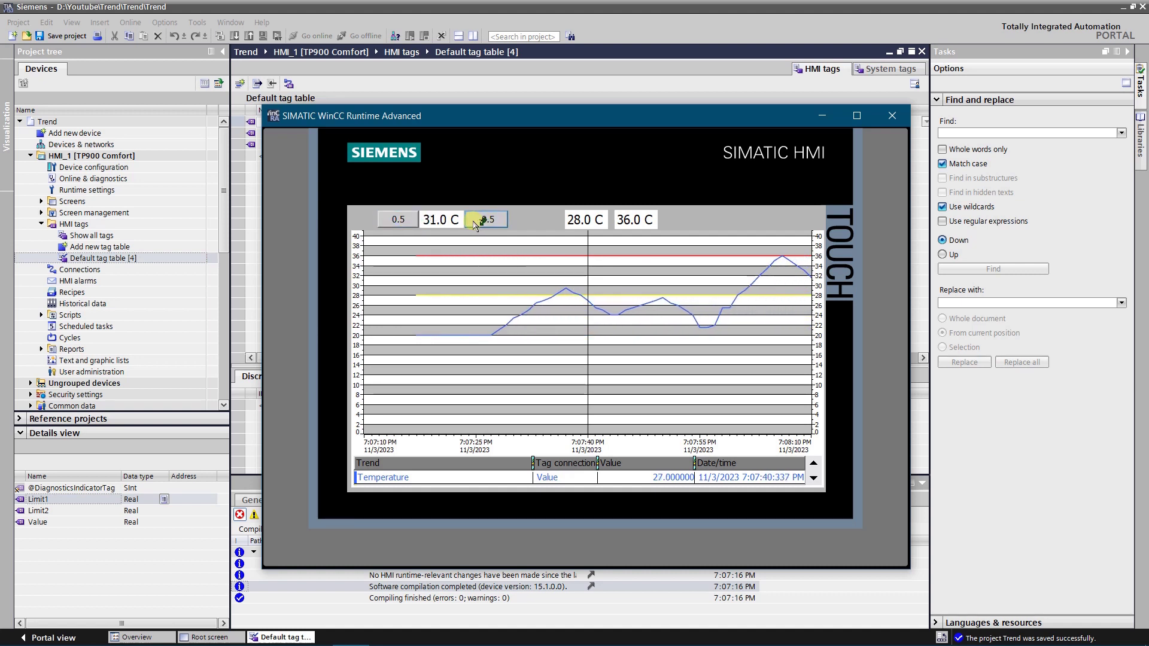
click(403, 221)
click(402, 221)
click(403, 220)
click(403, 221)
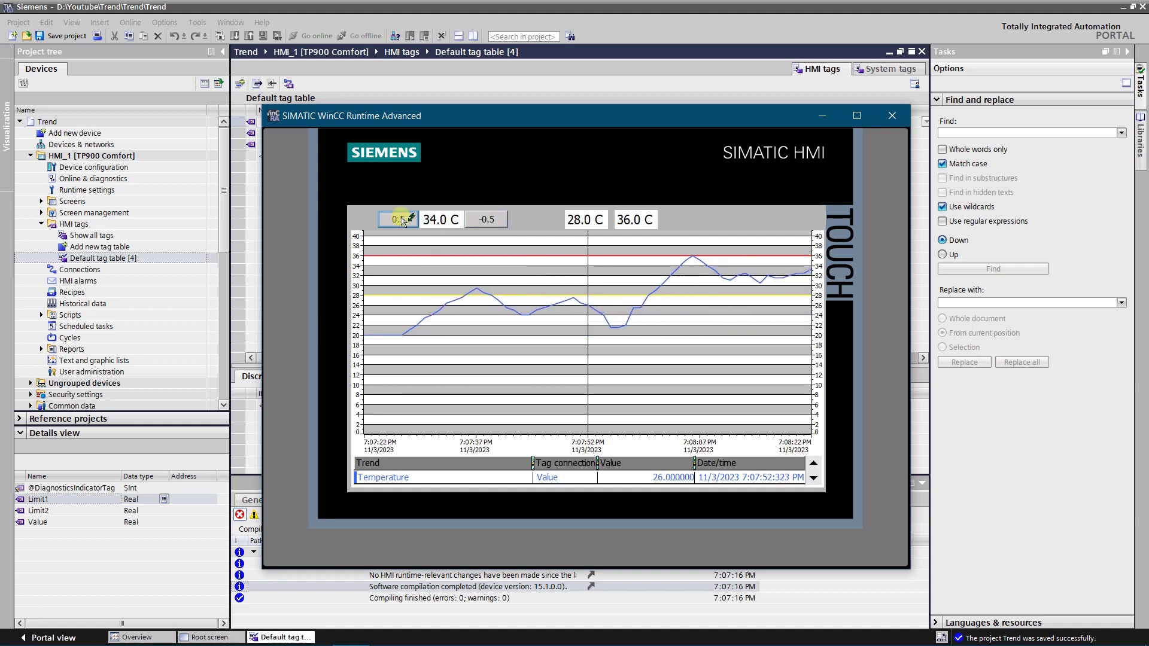
click(487, 219)
click(486, 219)
click(486, 219)
click(482, 220)
click(482, 220)
click(478, 223)
click(478, 223)
click(478, 222)
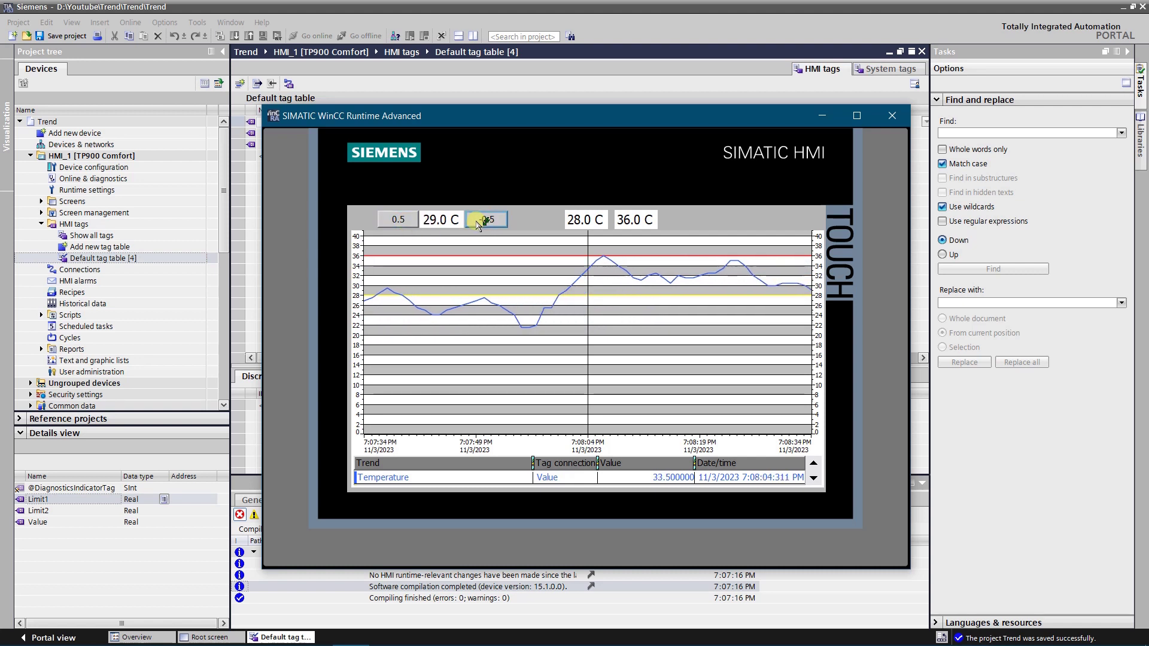
click(479, 223)
click(478, 223)
click(482, 220)
click(481, 221)
click(403, 219)
click(402, 219)
click(409, 221)
click(409, 221)
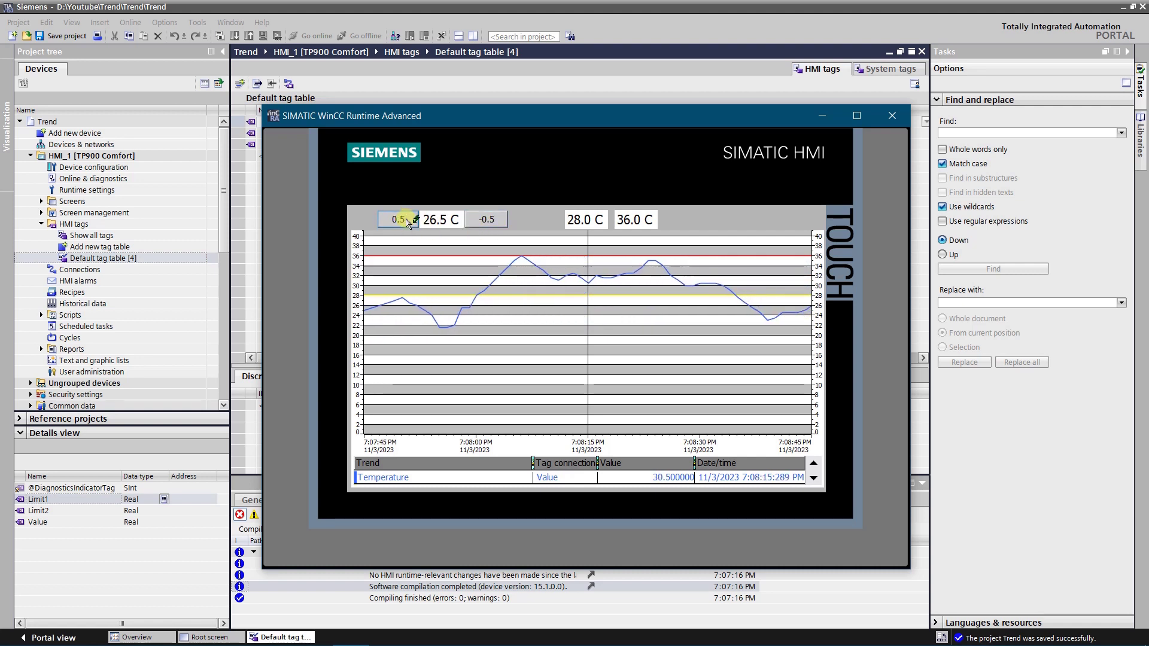
click(404, 220)
click(404, 220)
click(400, 221)
click(401, 220)
click(398, 221)
click(398, 221)
click(395, 221)
click(394, 221)
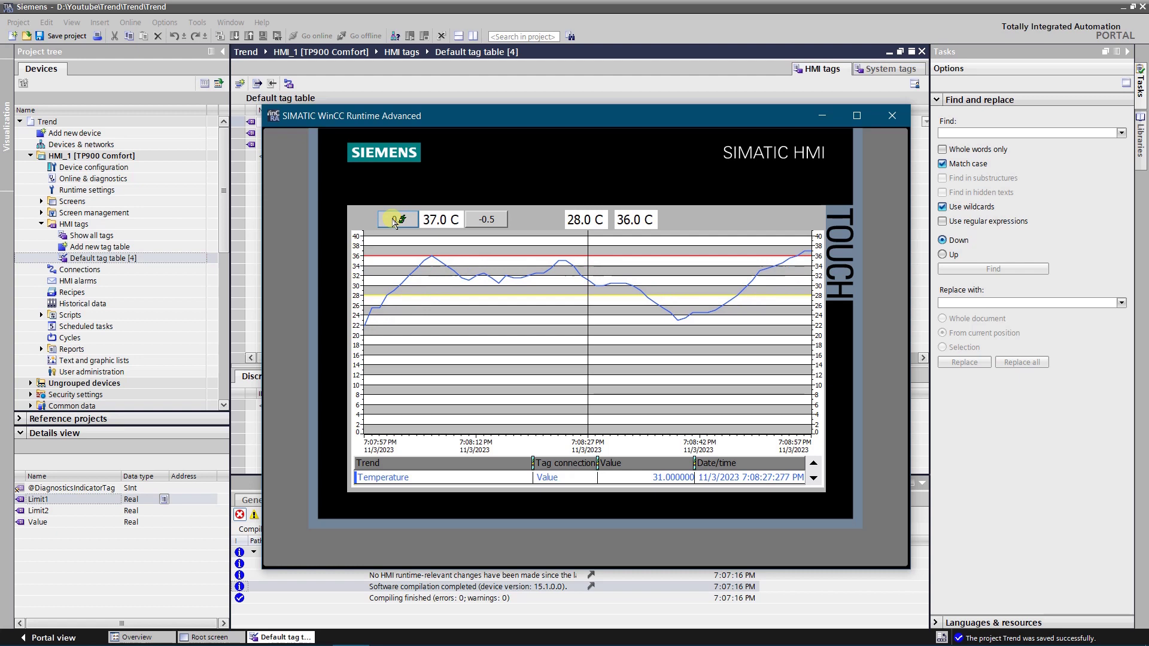
click(487, 221)
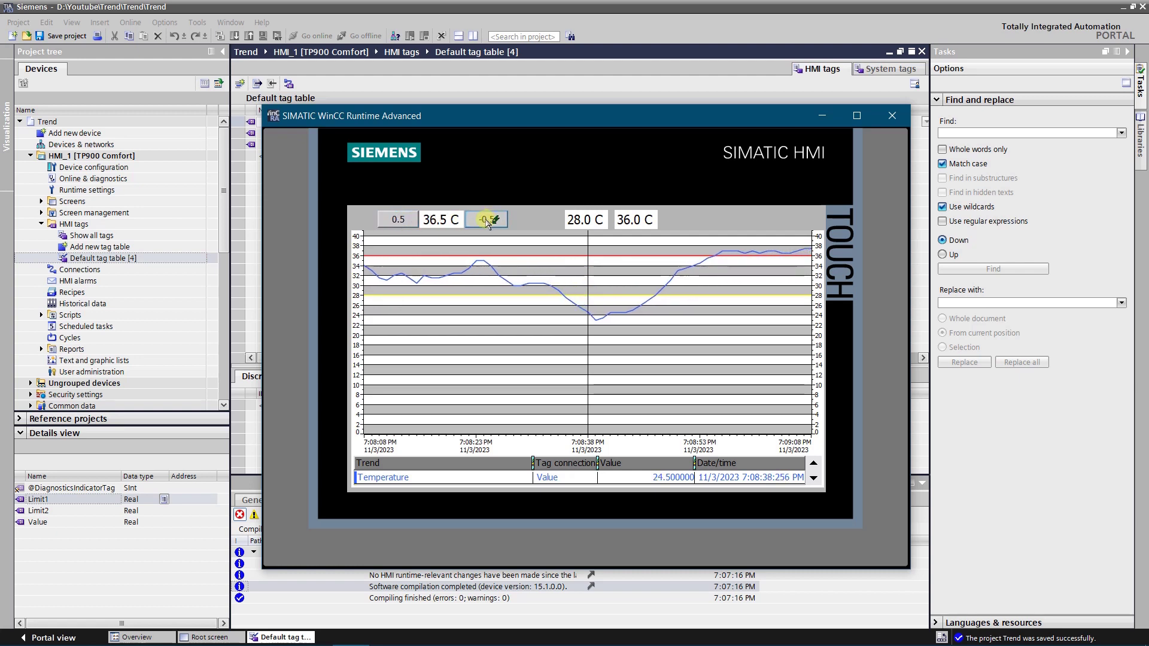
double_click(487, 221)
triple_click(487, 221)
triple_click(486, 223)
double_click(486, 224)
double_click(487, 227)
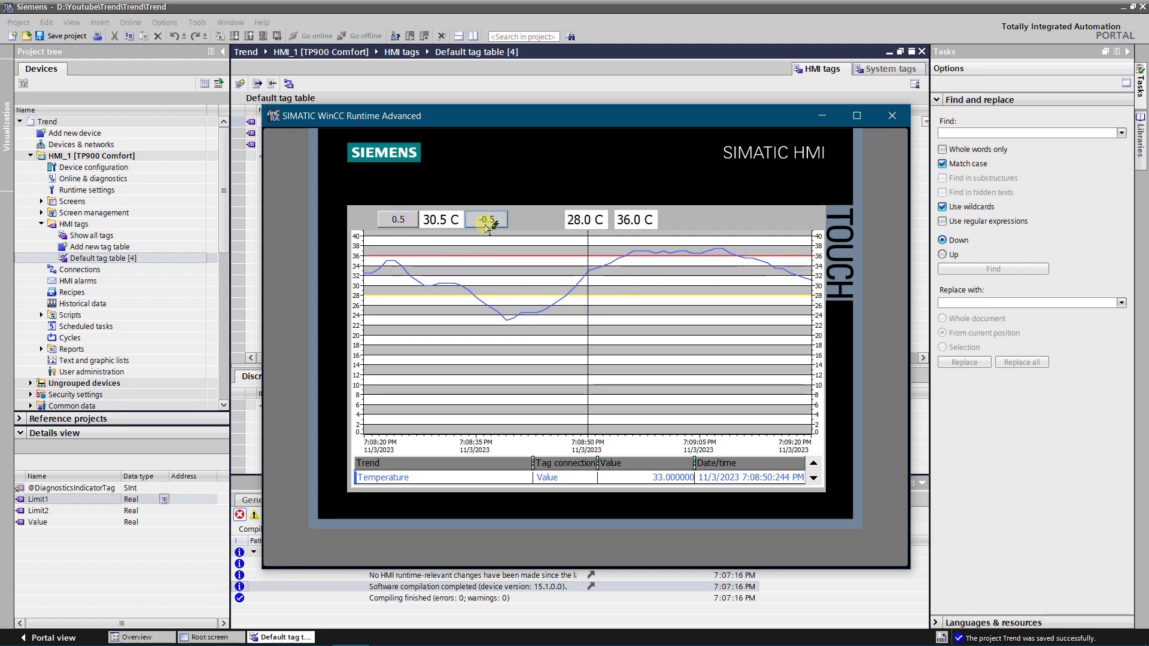
double_click(485, 225)
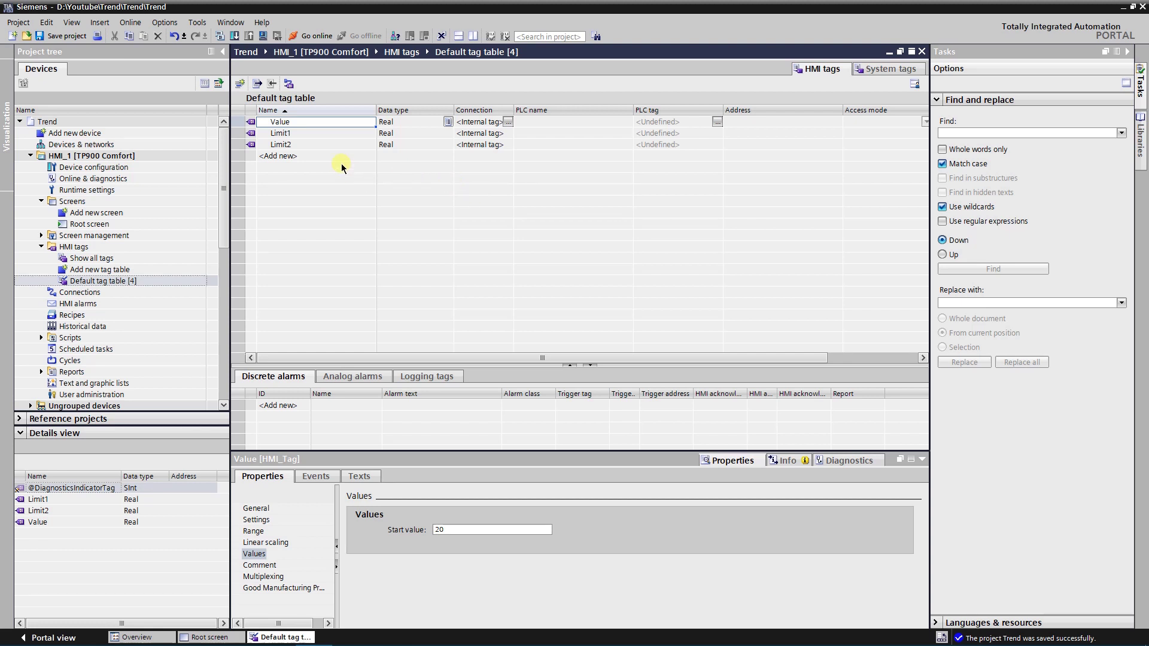
click(308, 132)
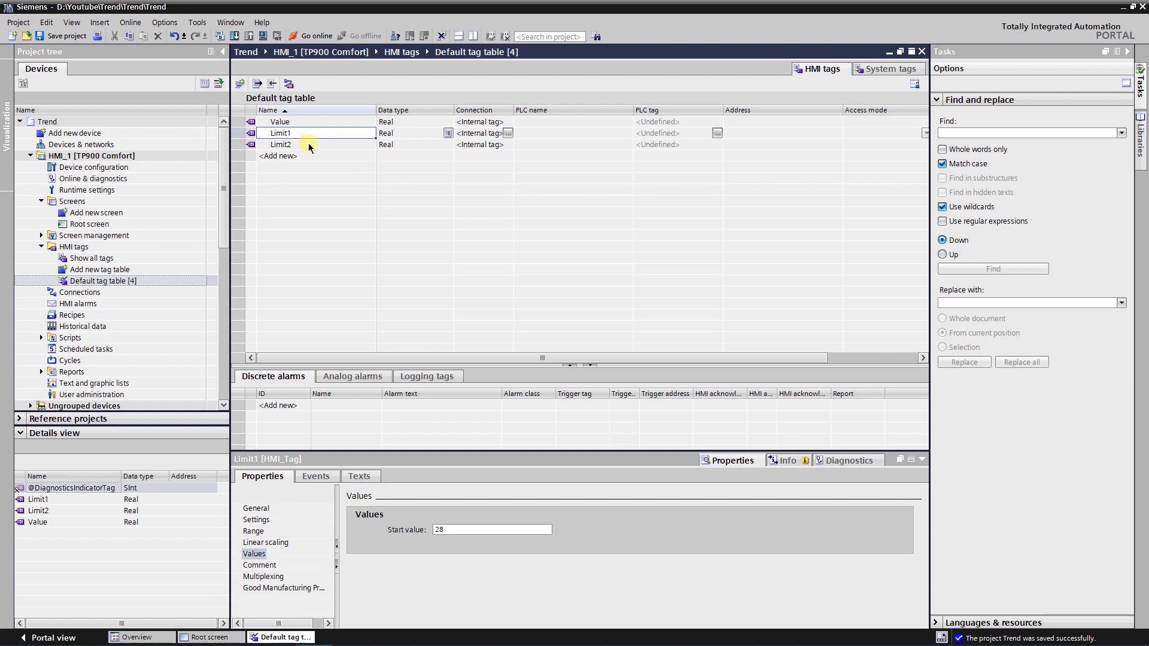
click(308, 144)
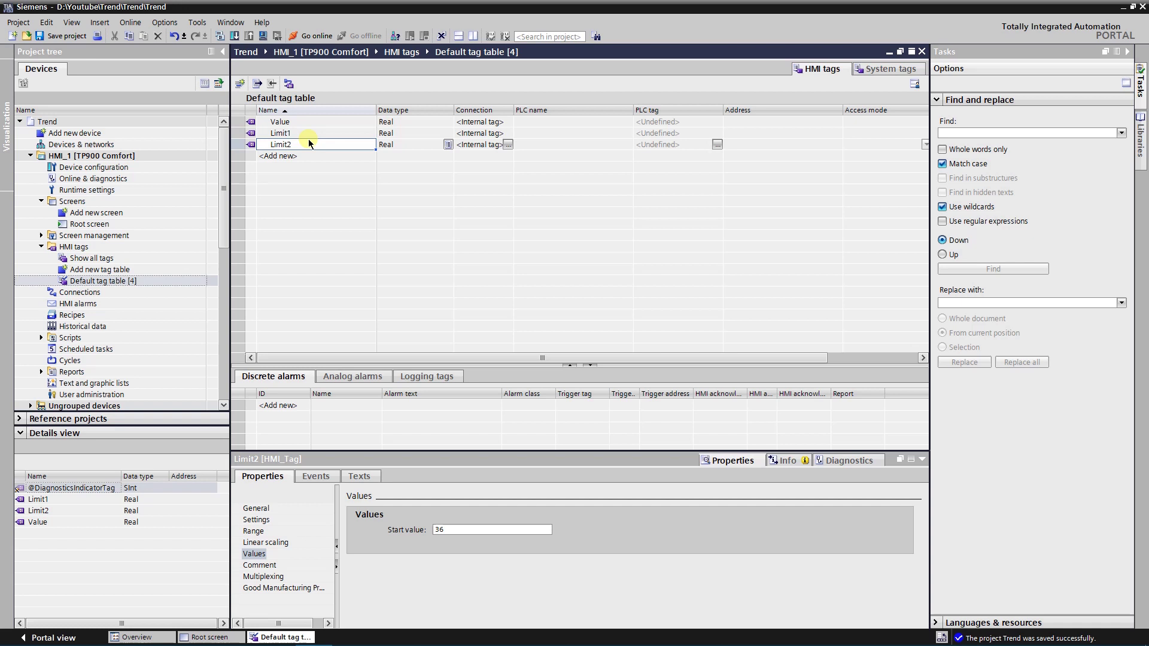
click(304, 122)
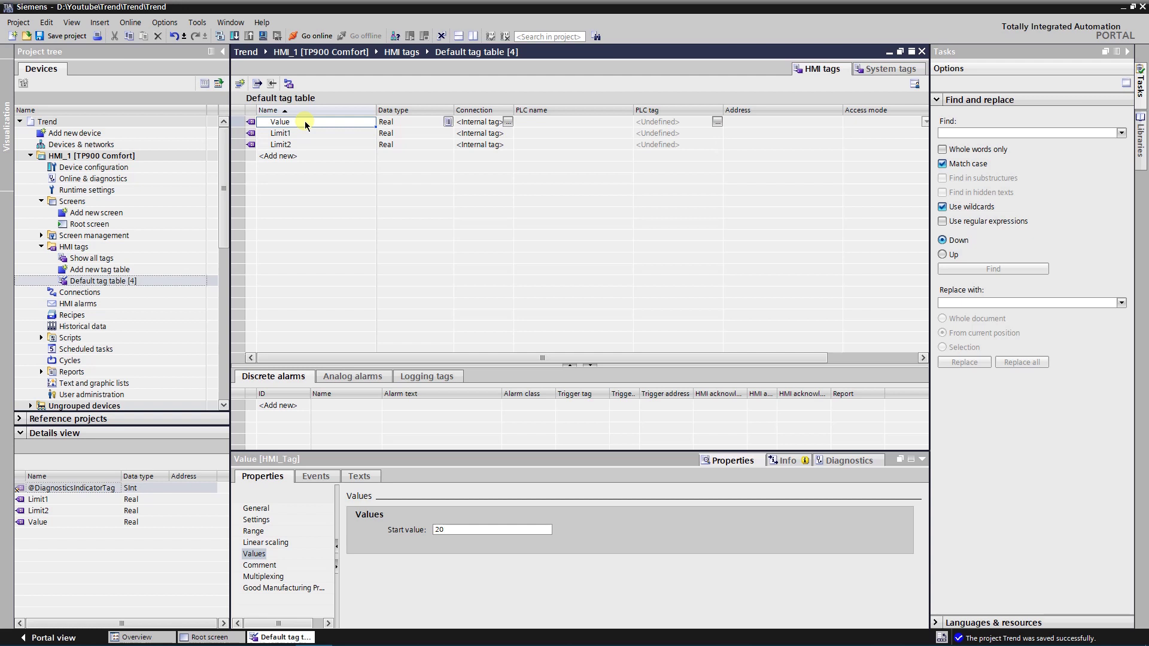
Step: Open the Root screen, select its trend view and list its Temperature, Limit1 and Limit2 trends
click(94, 225)
double_click(94, 225)
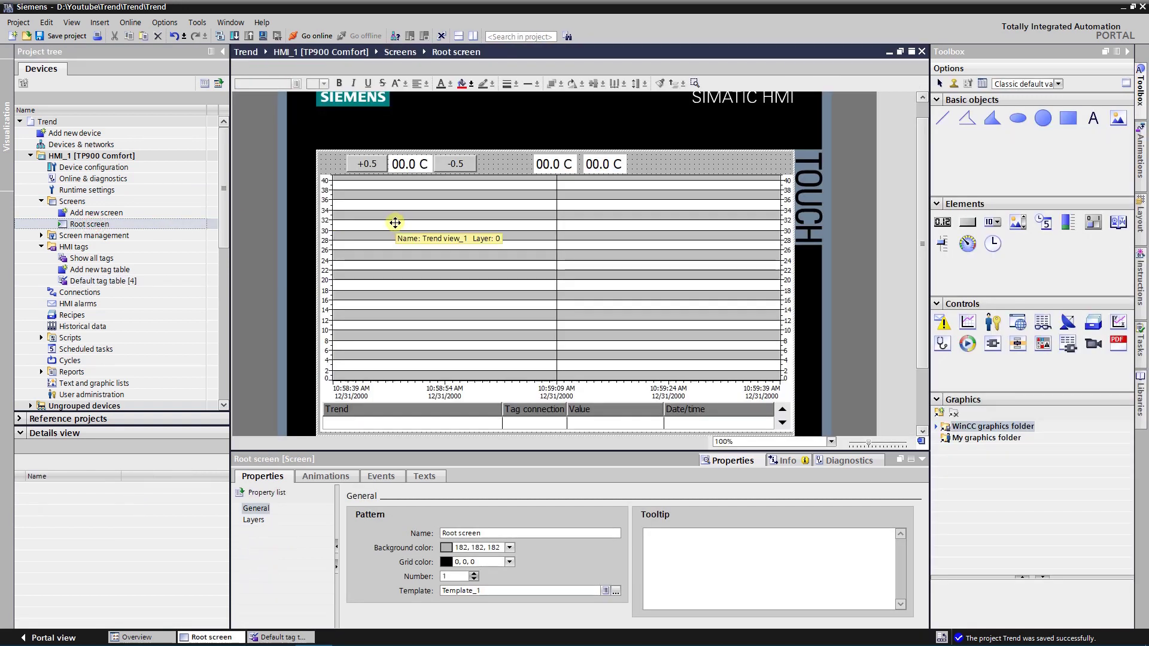
click(511, 263)
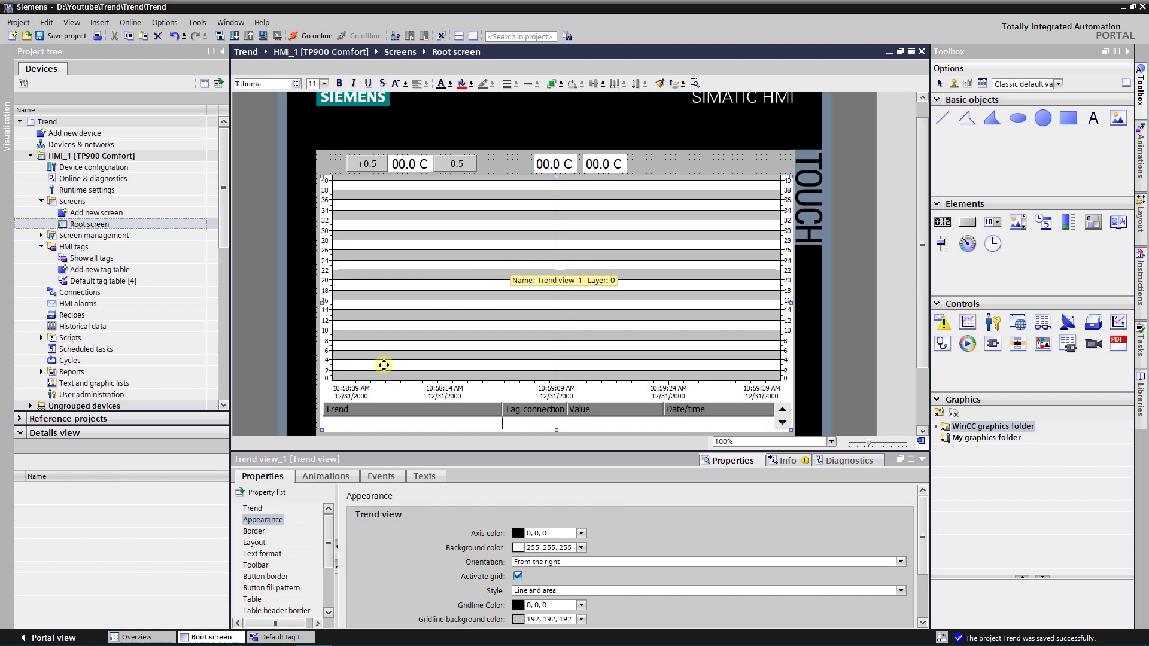
click(262, 510)
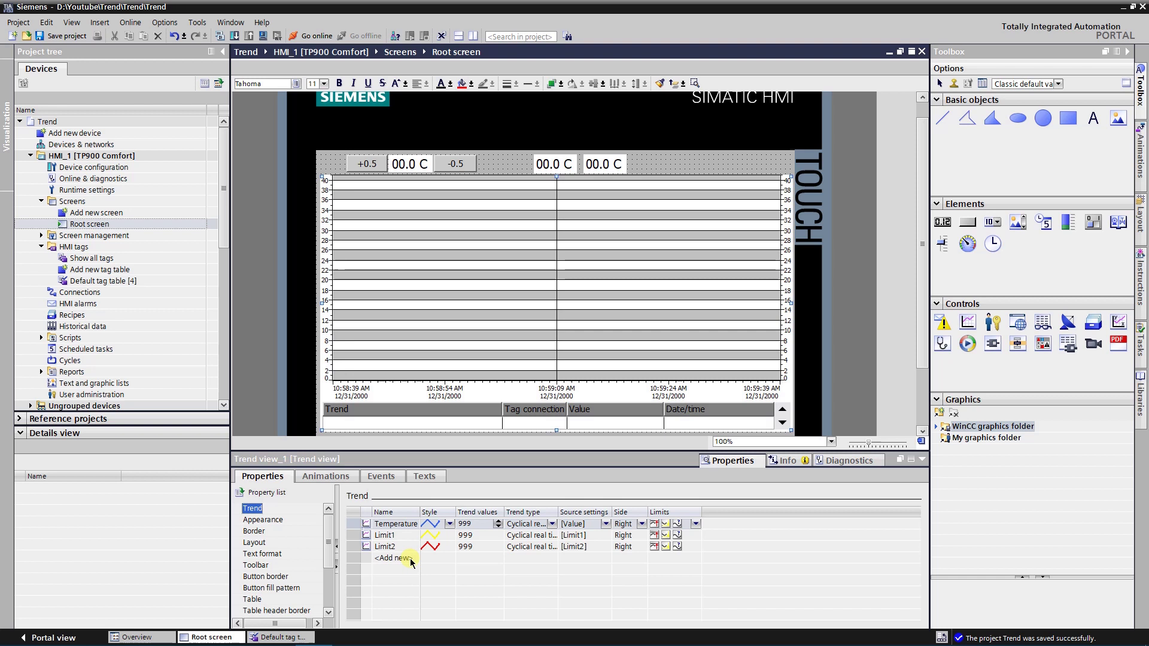
Step: Keep the Temperature trend drawn as a solid line and confirm its style settings
click(389, 525)
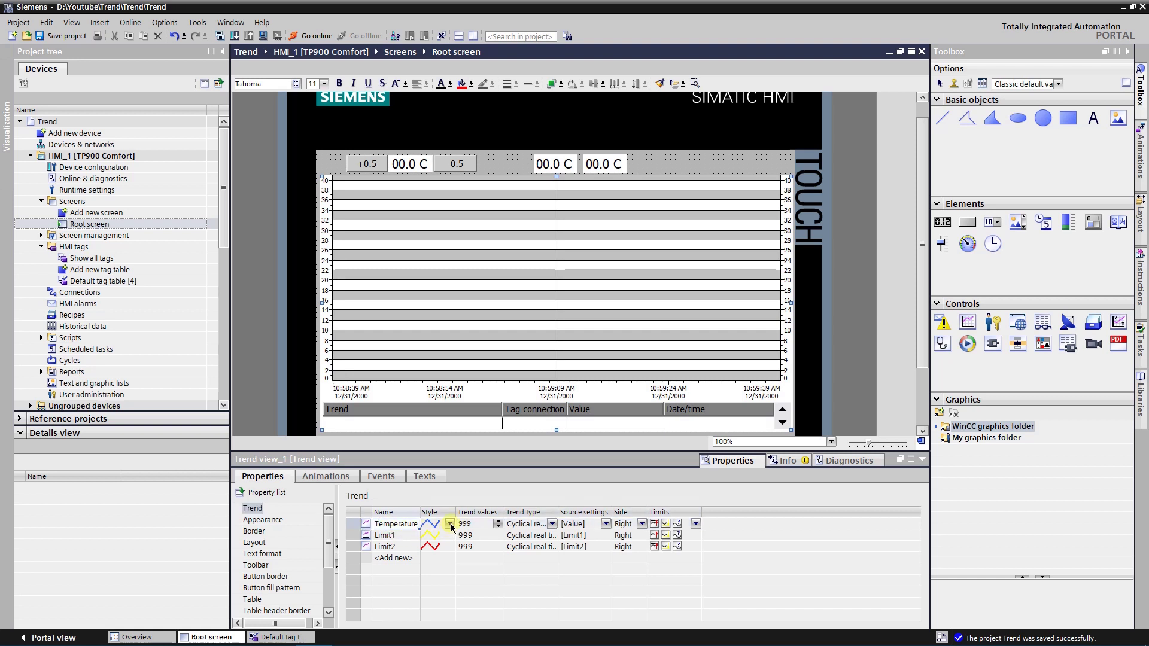
click(451, 523)
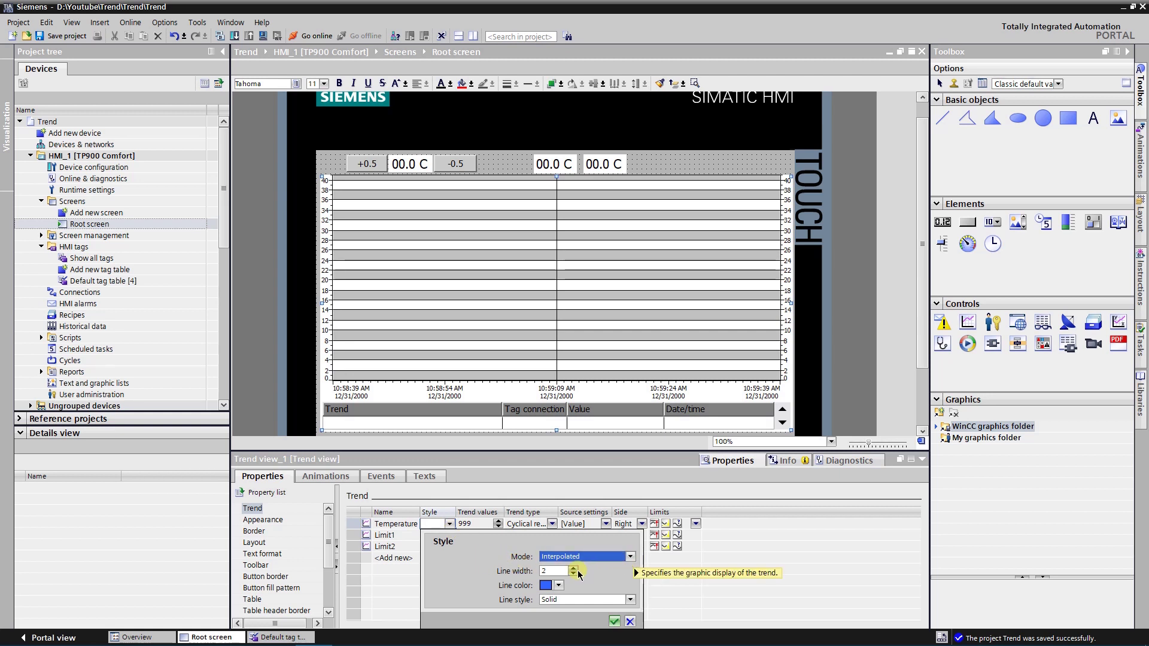
click(556, 572)
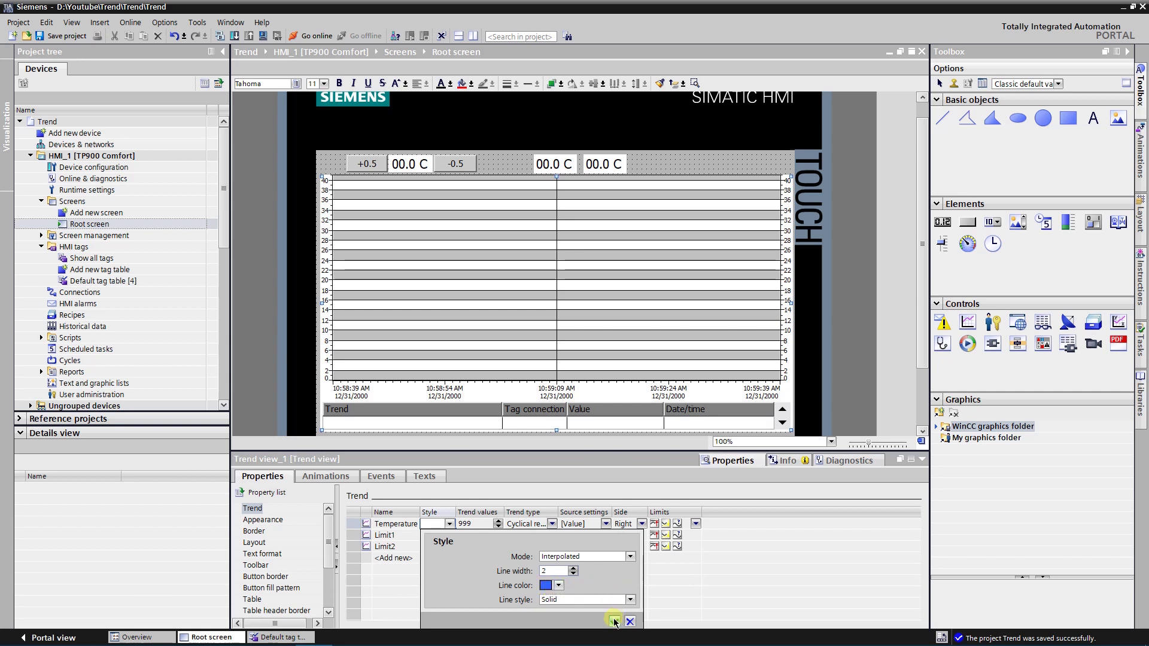
click(592, 599)
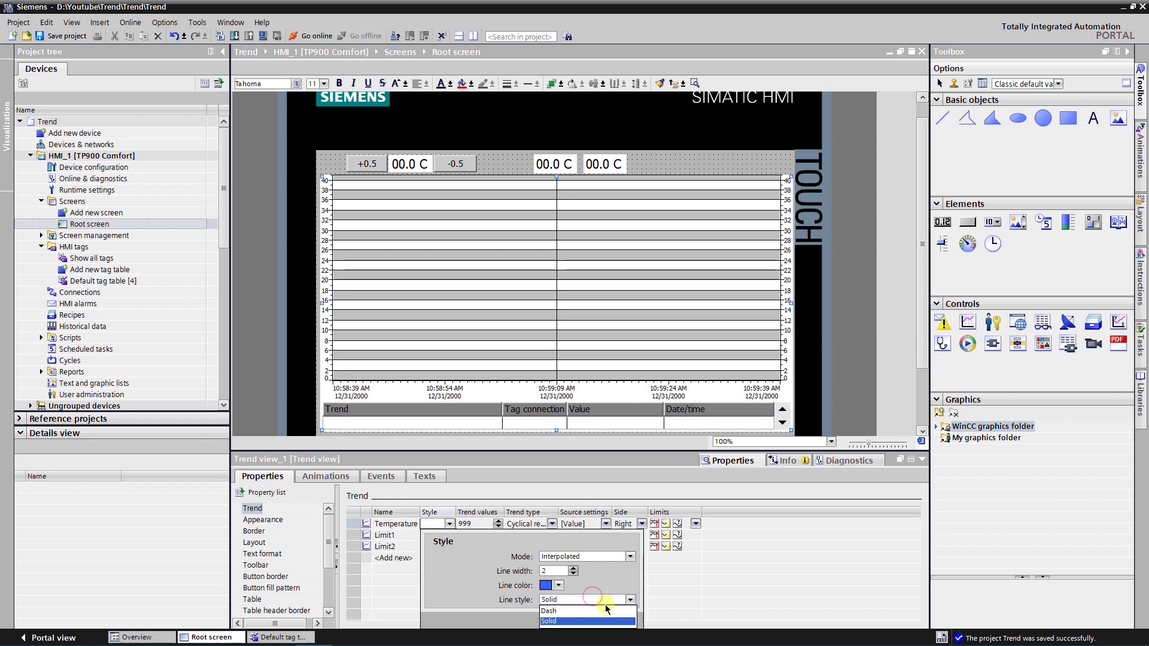
click(569, 618)
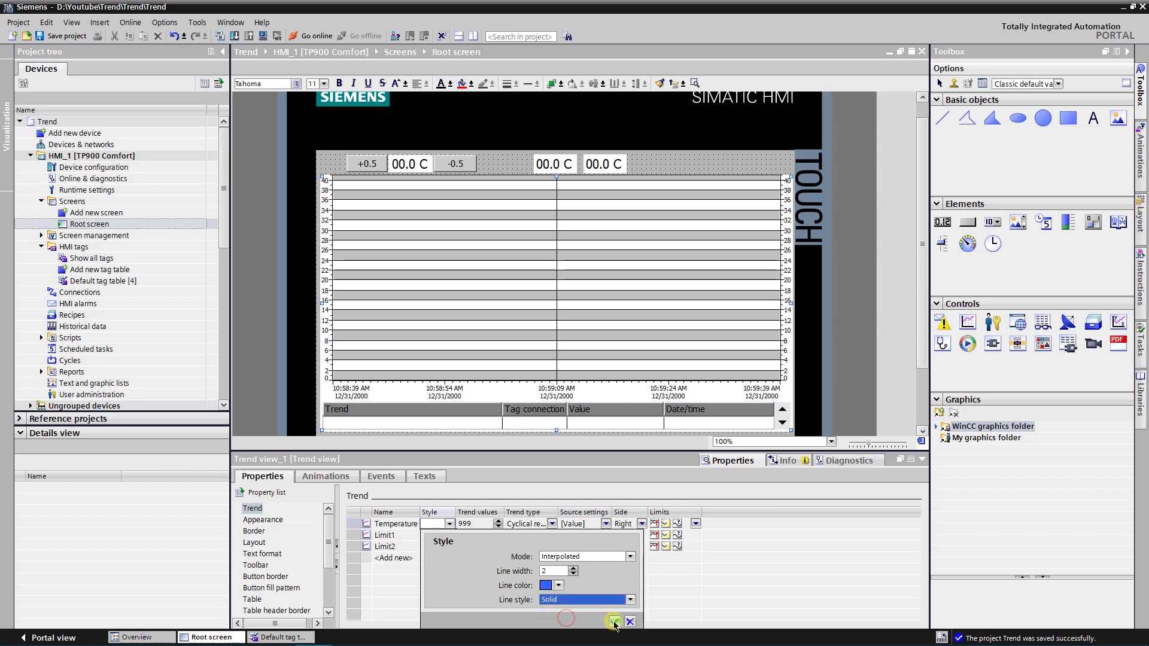
click(614, 620)
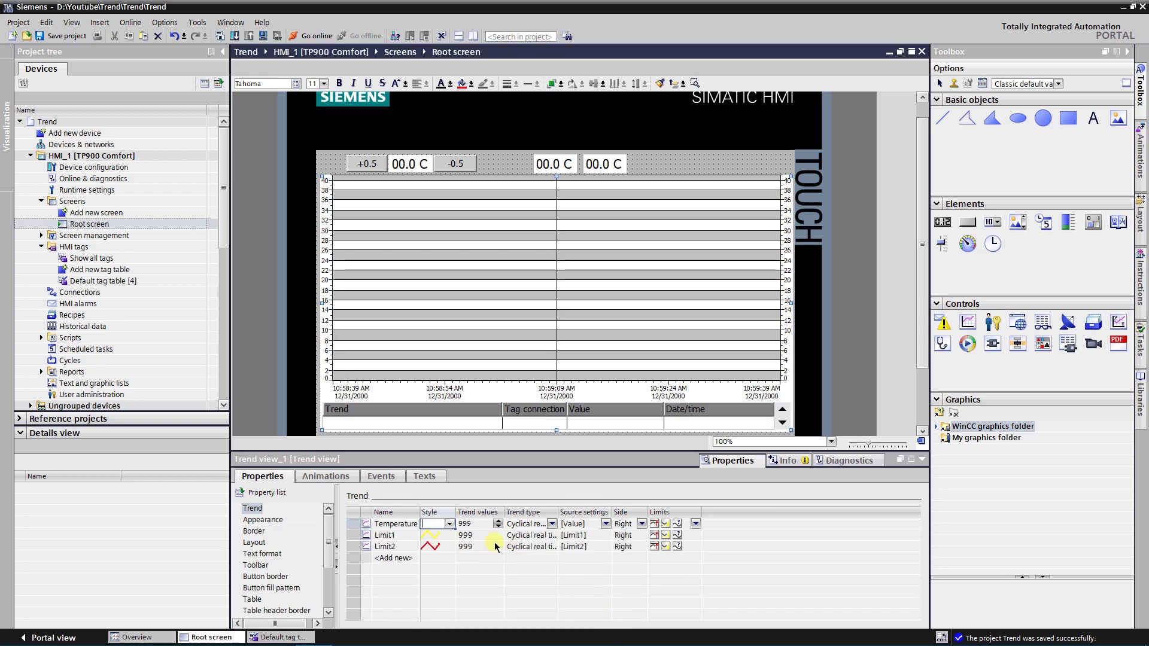
Step: Check the Temperature trend's type and set its source to tag Value, cyclic 1.0 s
click(480, 525)
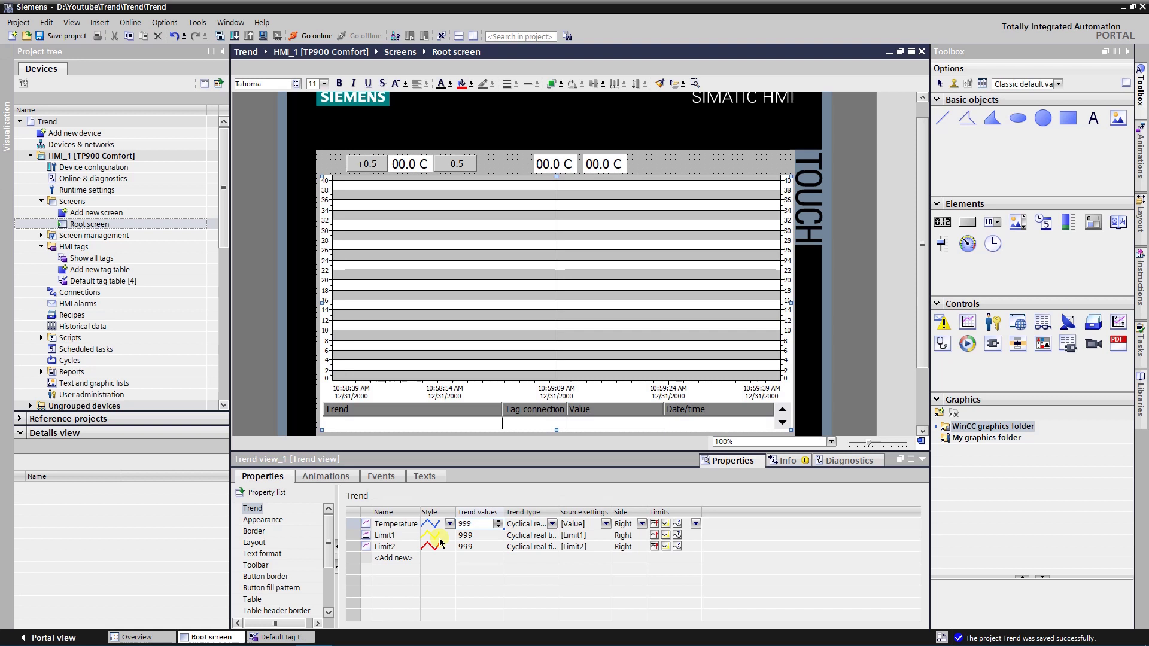
click(524, 525)
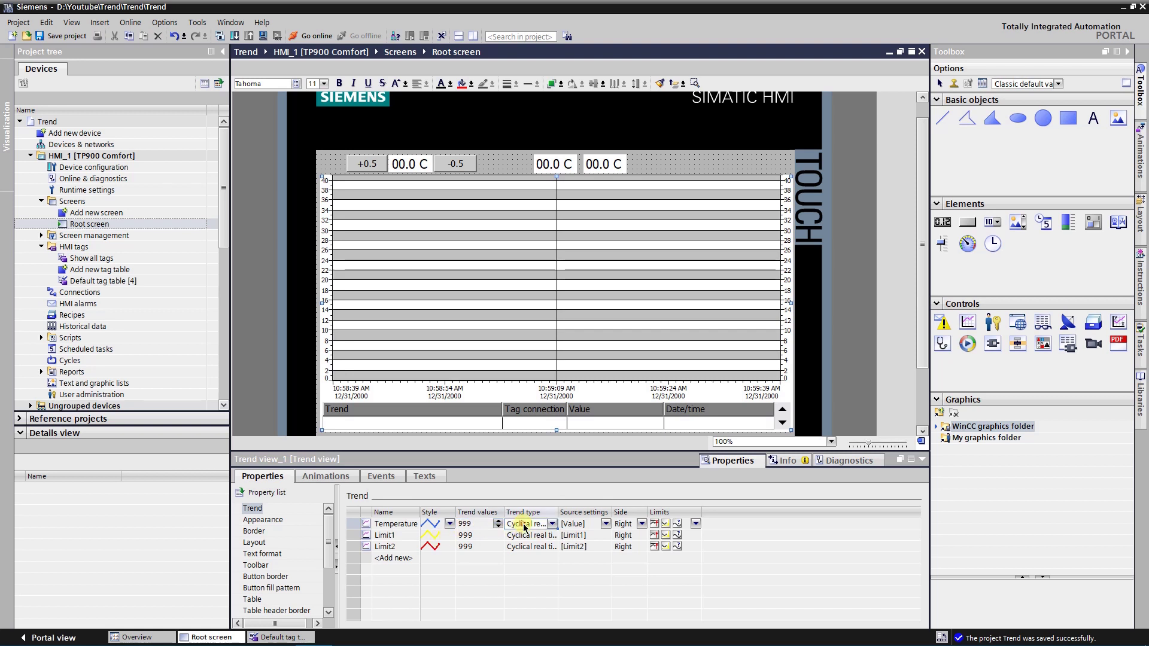
click(553, 525)
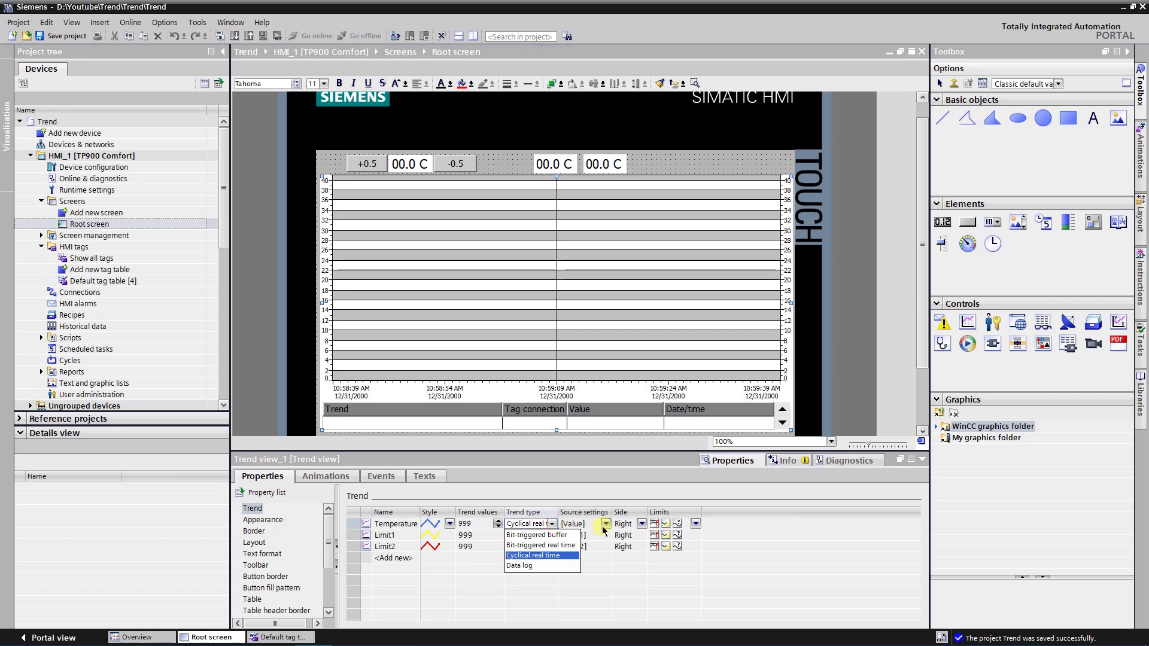
click(551, 560)
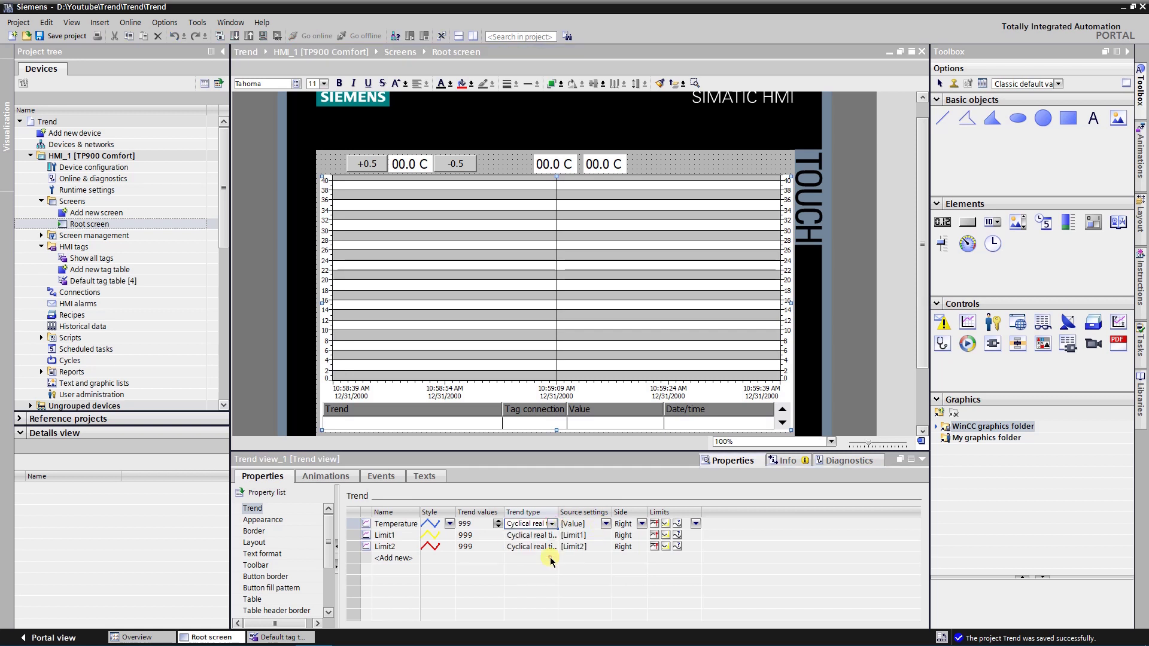
click(606, 525)
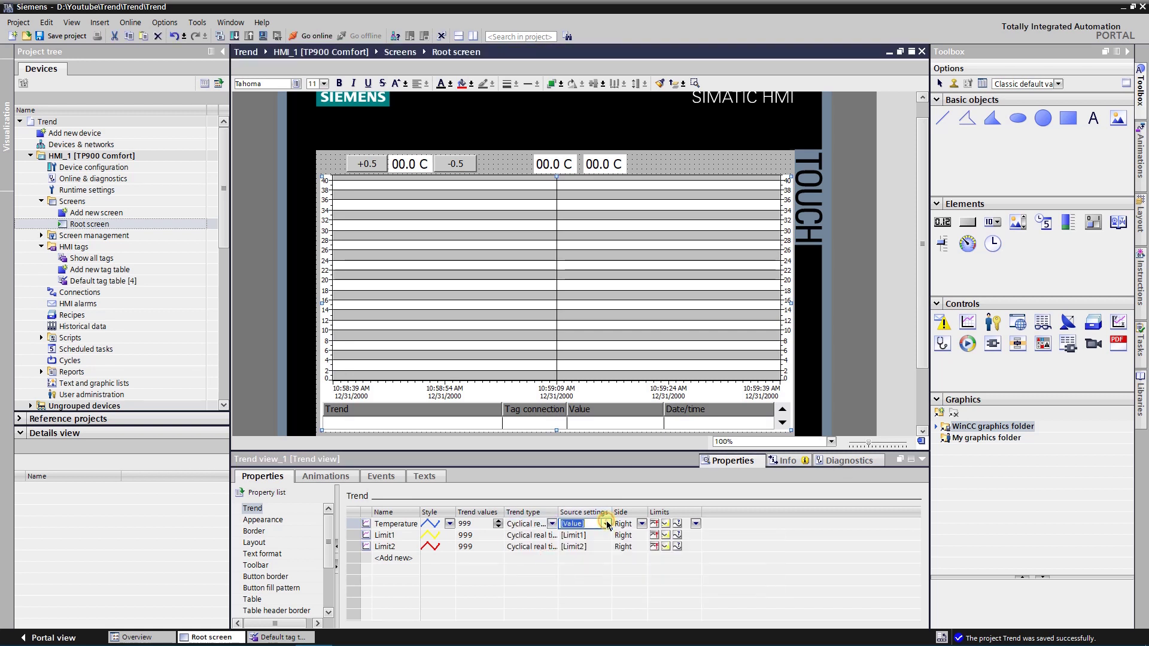
click(606, 524)
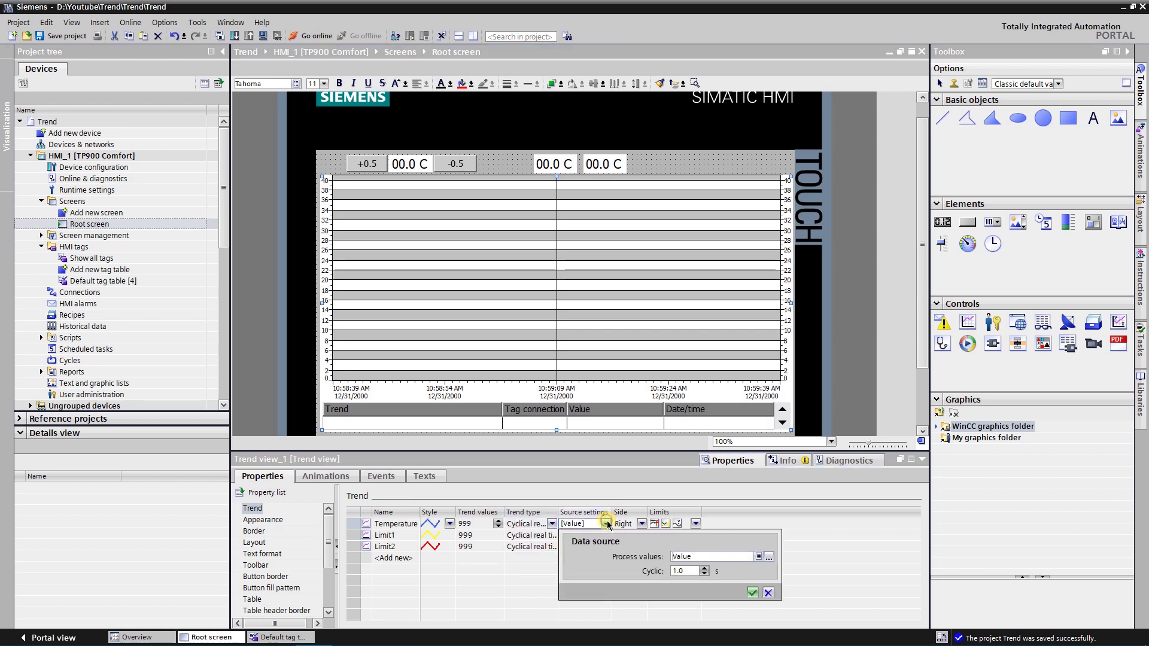
click(693, 570)
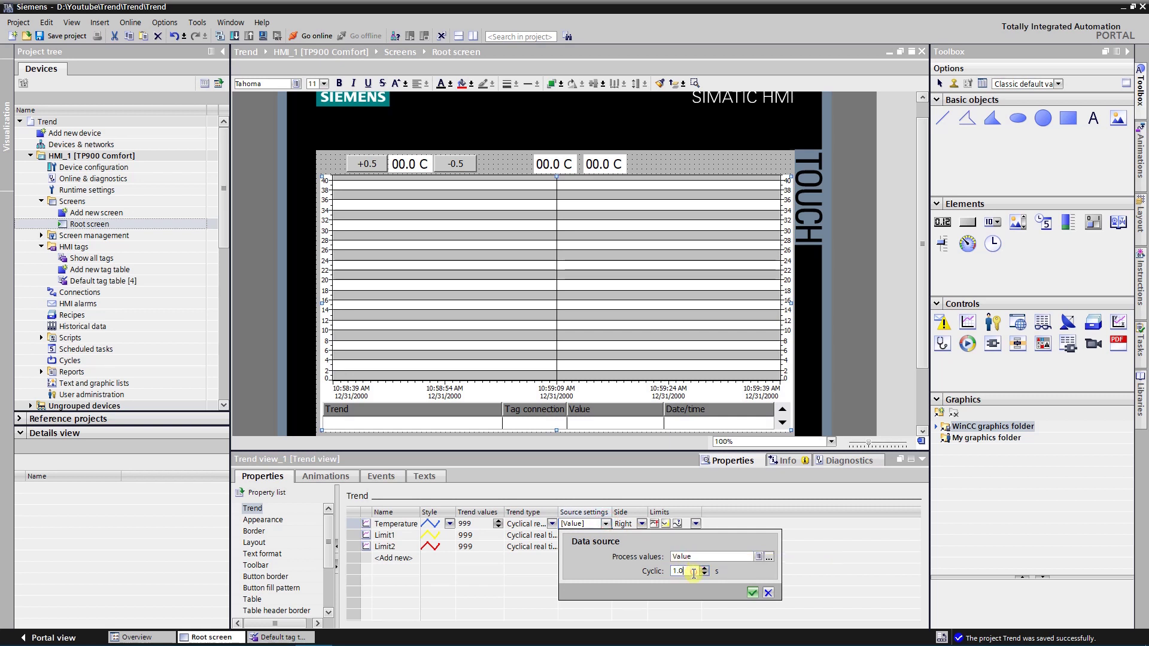
Step: Confirm the Temperature source, then give the Limit1 trend a solid yellow line
click(753, 594)
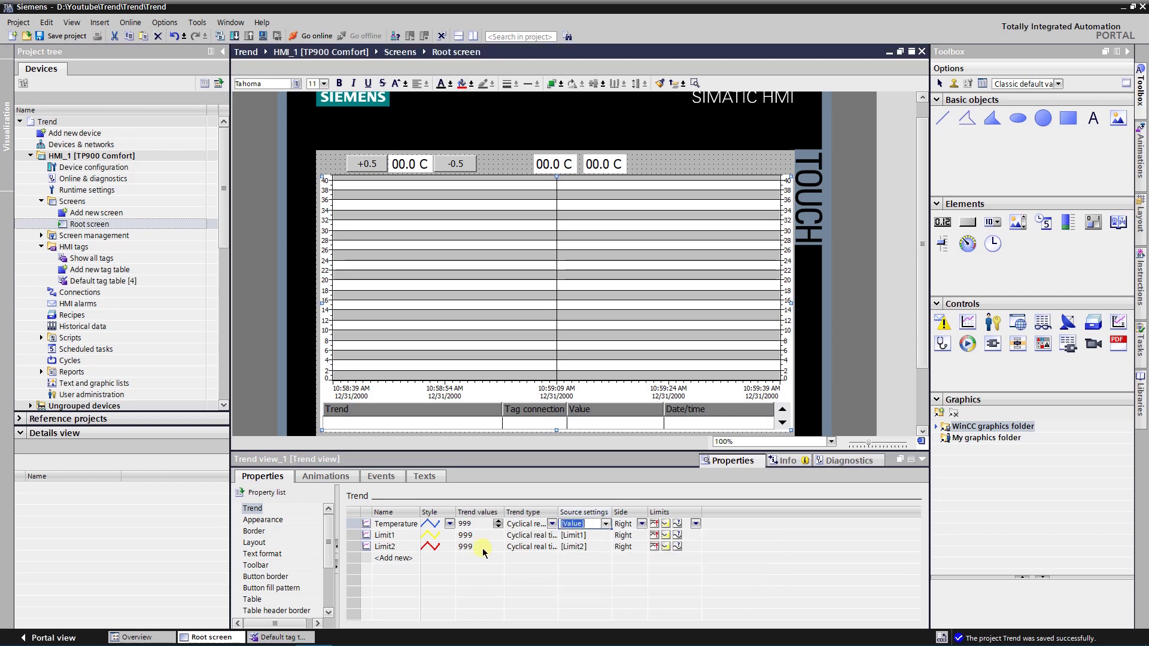
click(394, 536)
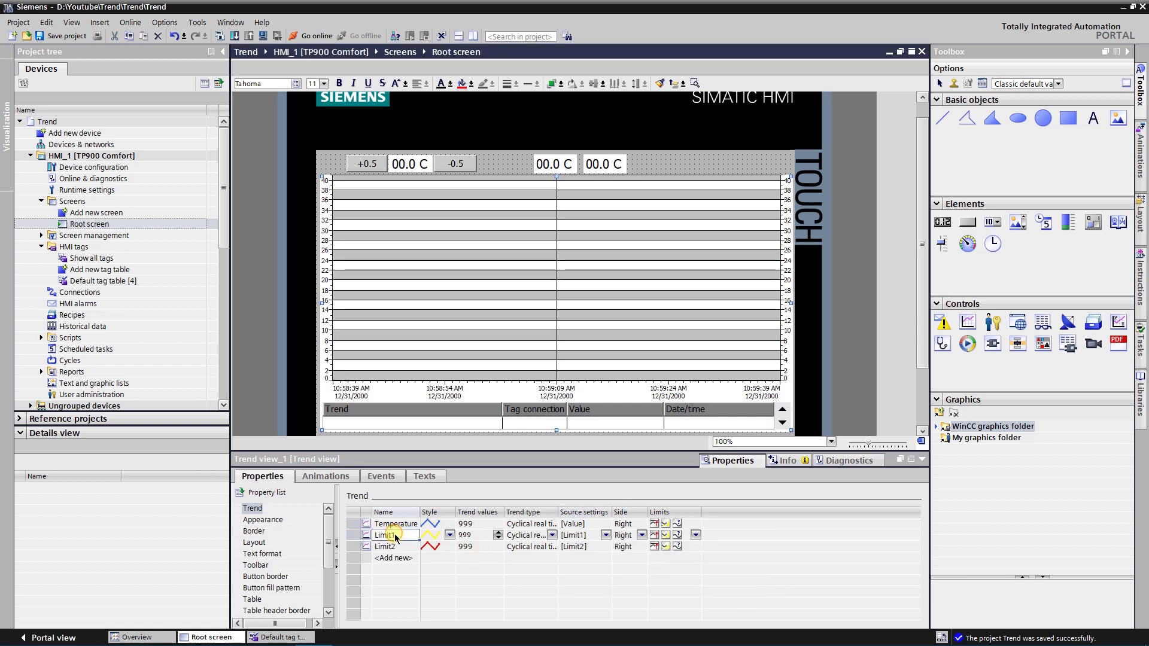
click(450, 536)
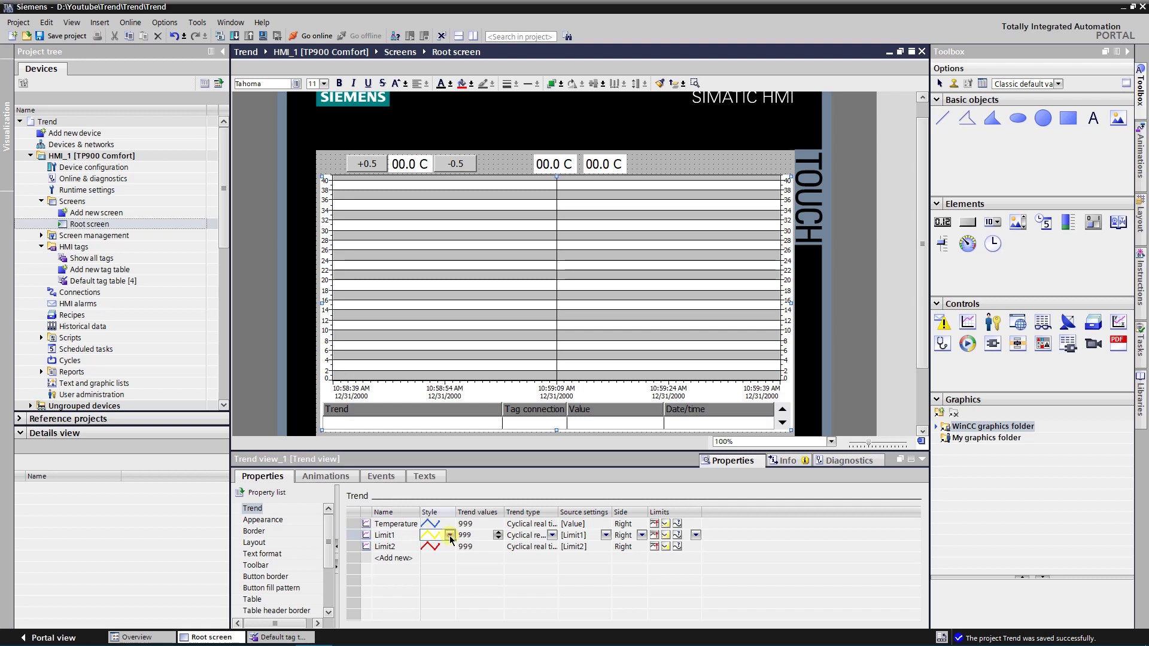
click(450, 536)
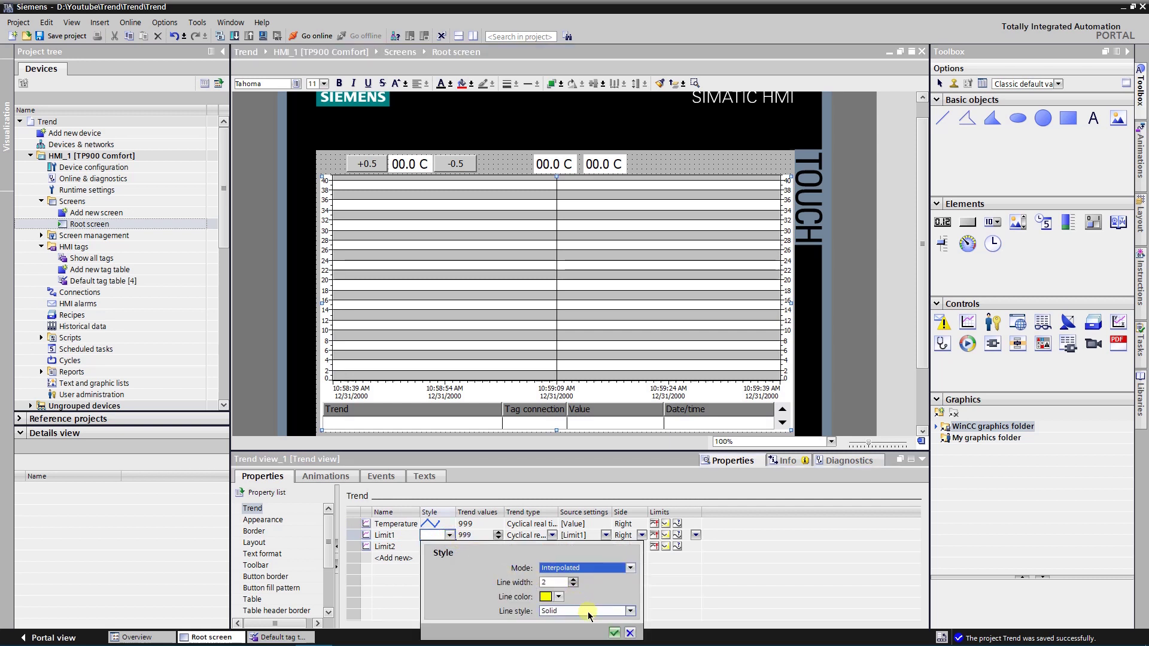
click(614, 633)
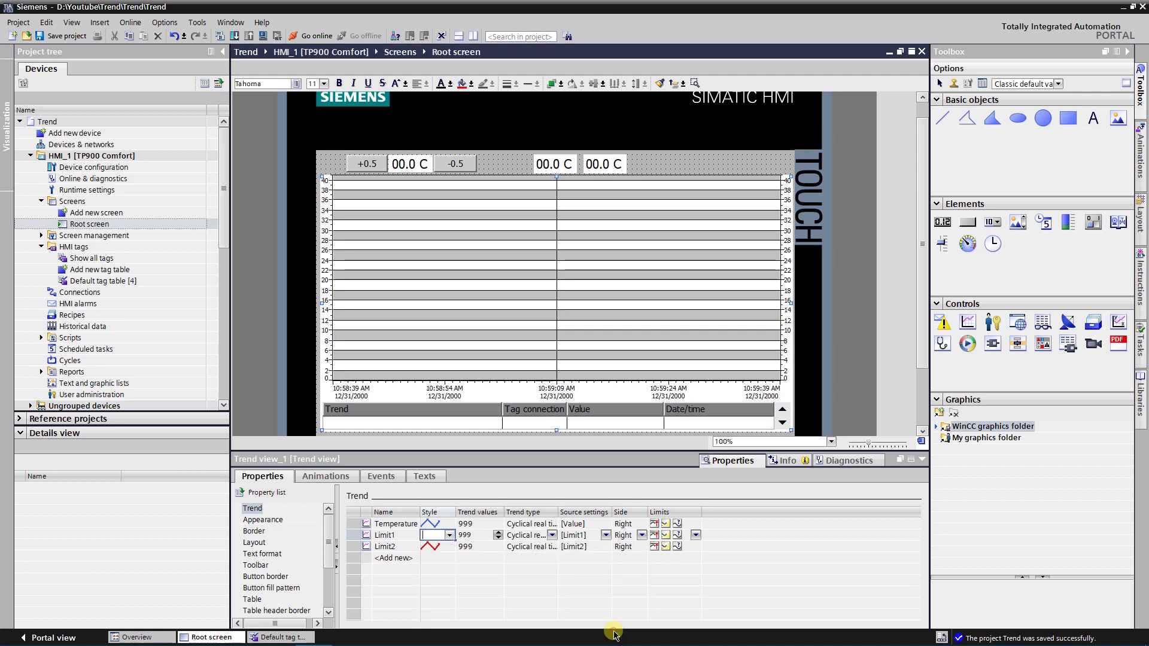
Step: Feed the Limit1 trend from the Limit1 tag with a 1.0 s cycle
click(487, 538)
click(528, 538)
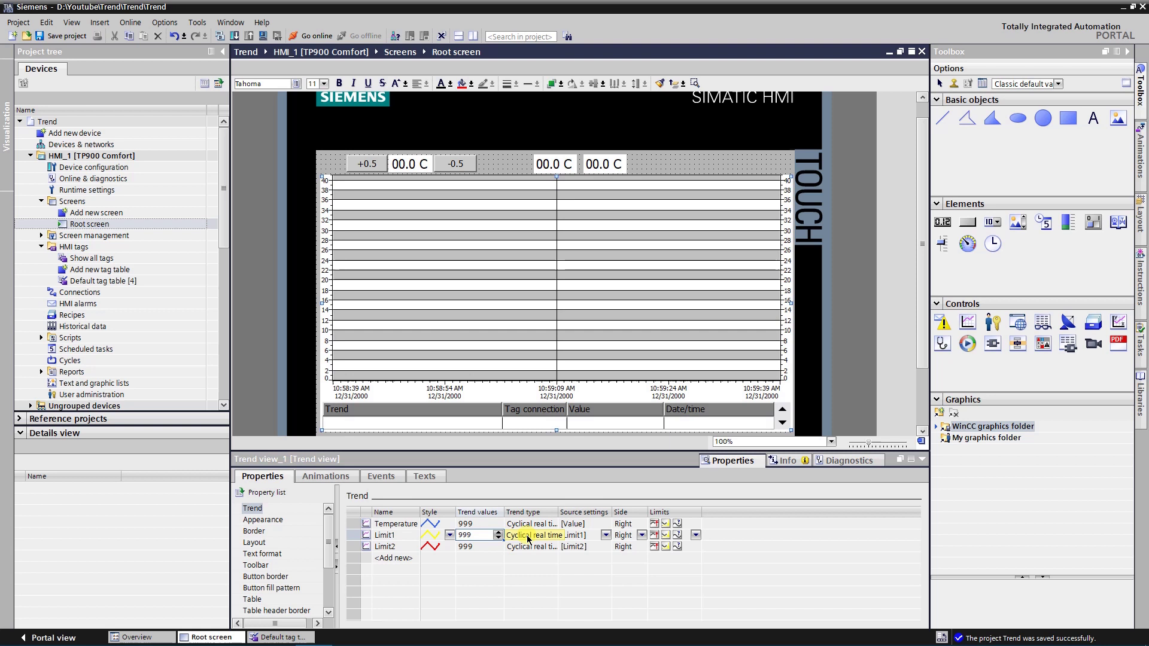
click(589, 537)
click(606, 536)
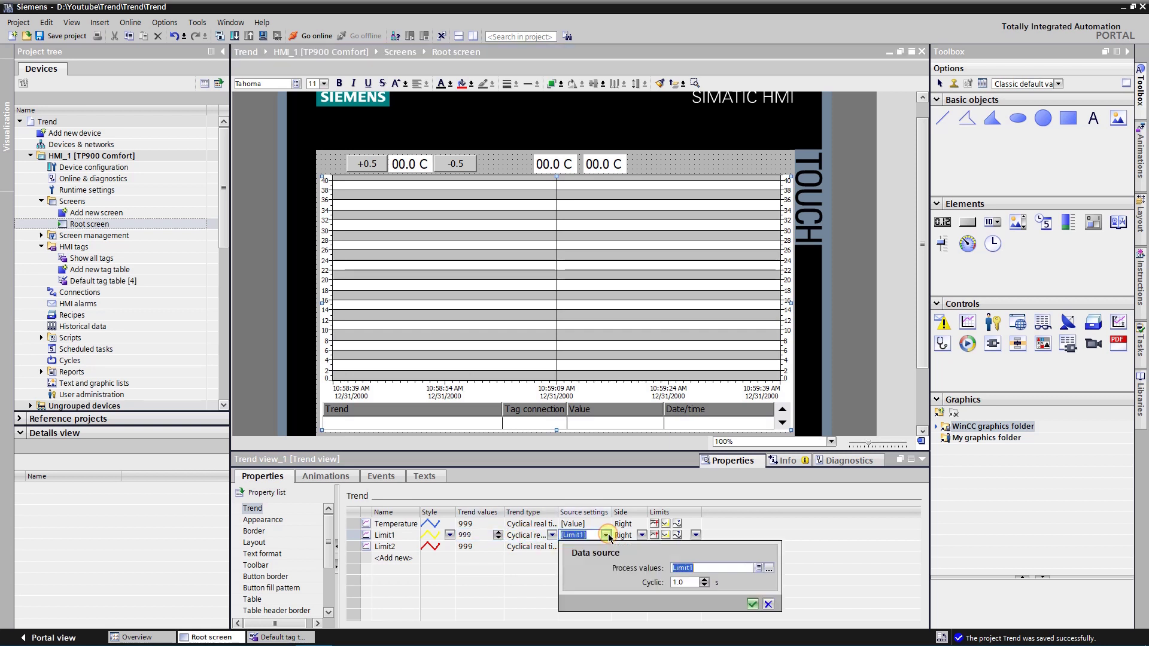
click(752, 604)
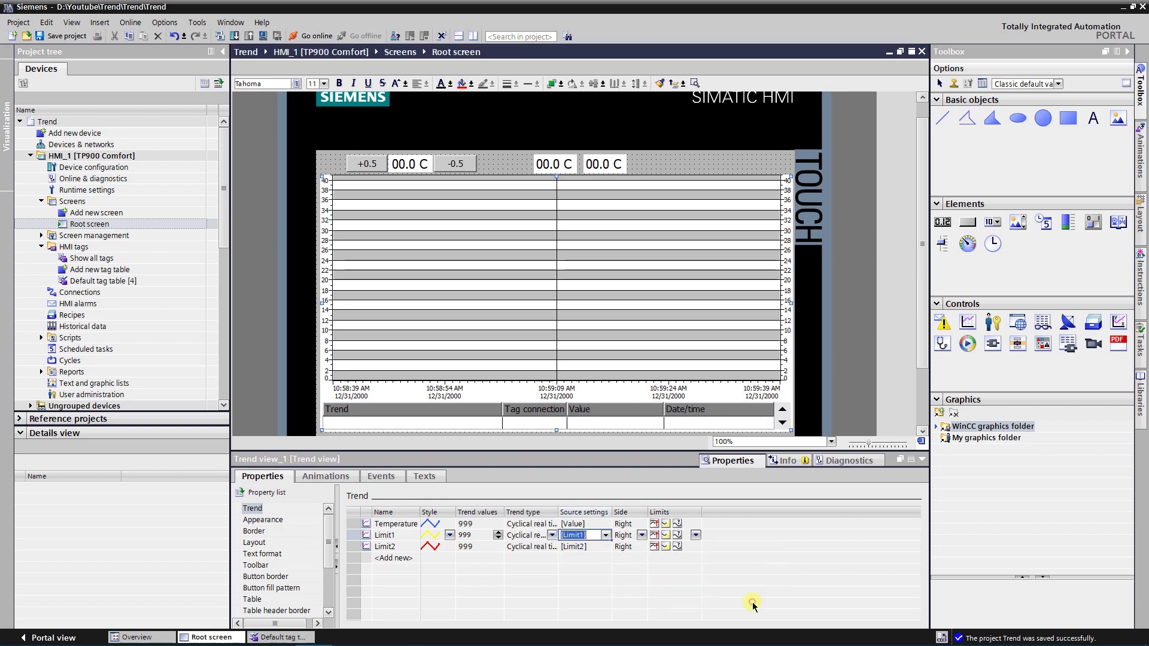
Step: Give the Limit2 trend an interpolated, solid red line of width 2
click(400, 547)
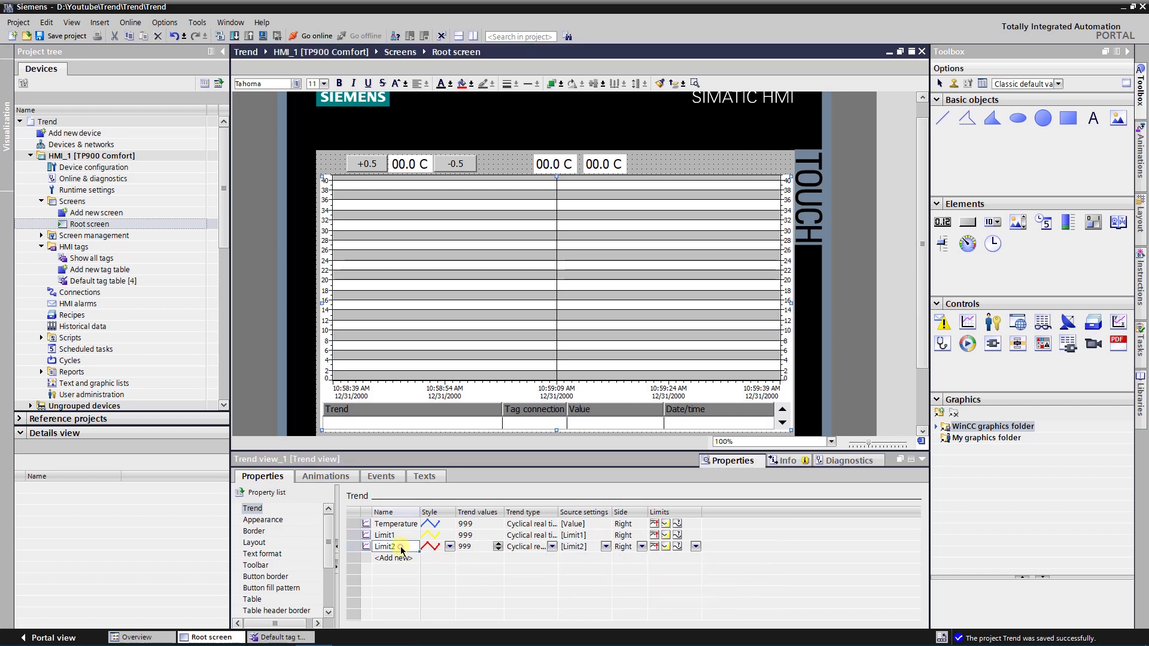
click(450, 546)
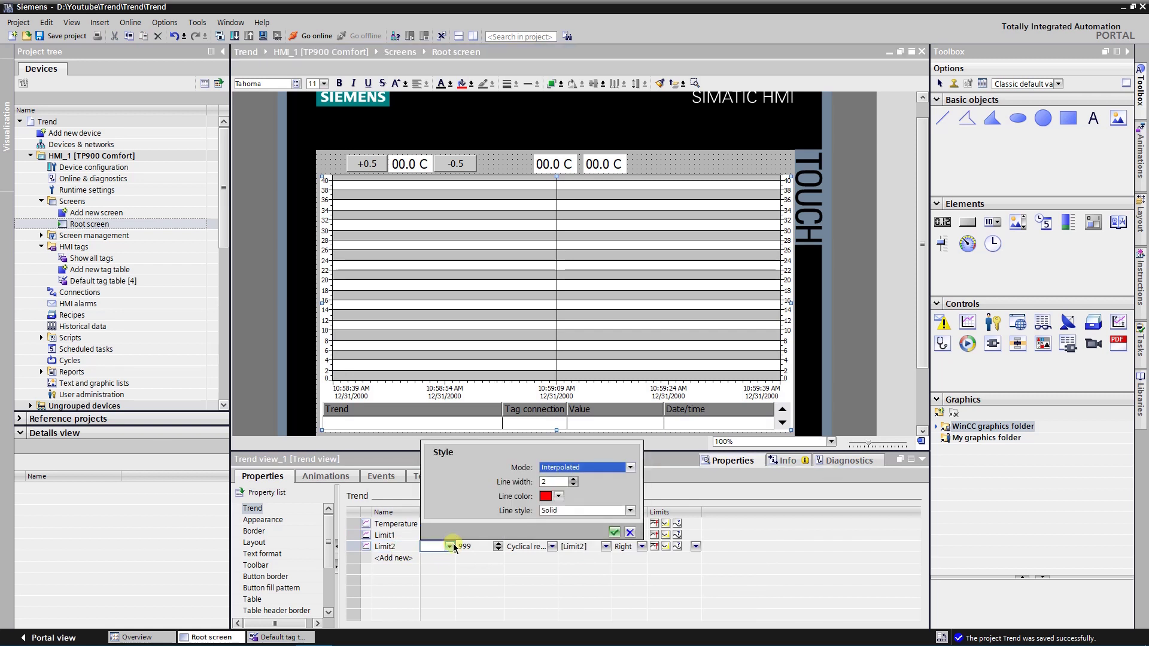
click(615, 532)
click(614, 532)
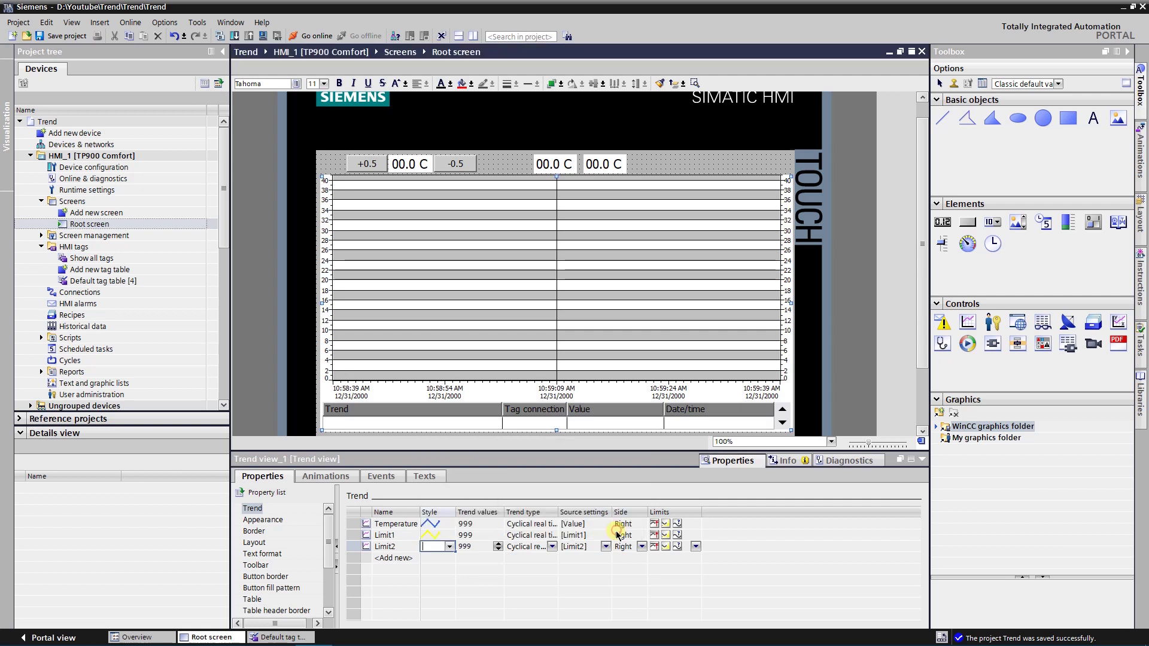
Step: Feed the Limit2 trend from the Limit2 tag with a 1.0 s cycle
click(496, 549)
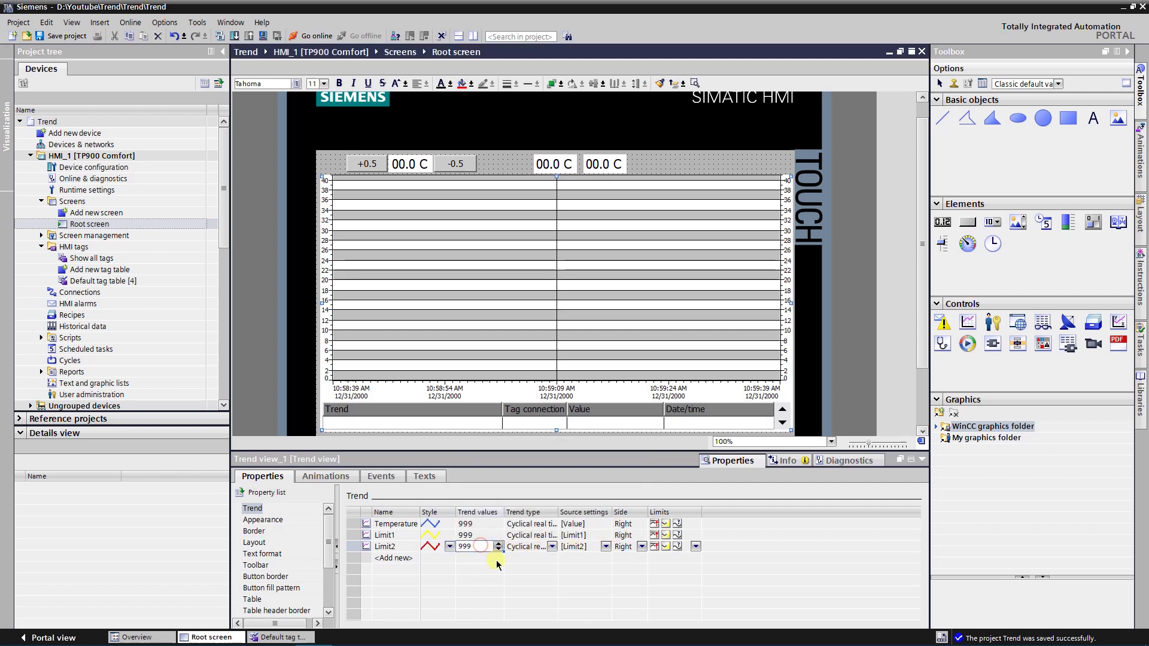
click(536, 548)
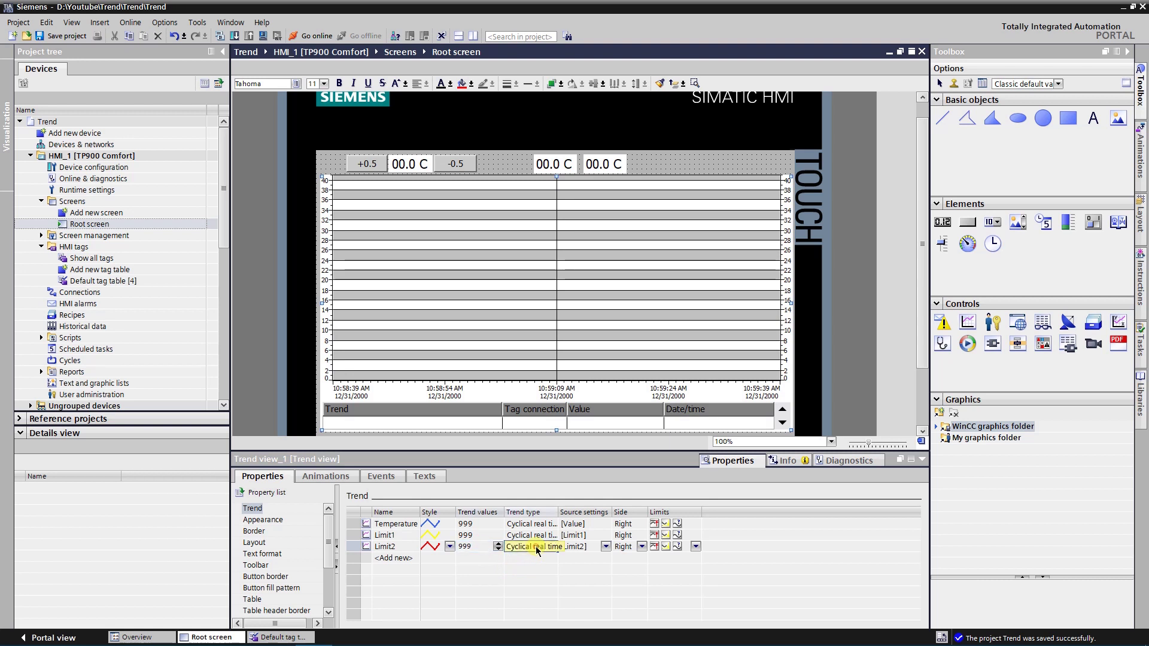
click(587, 548)
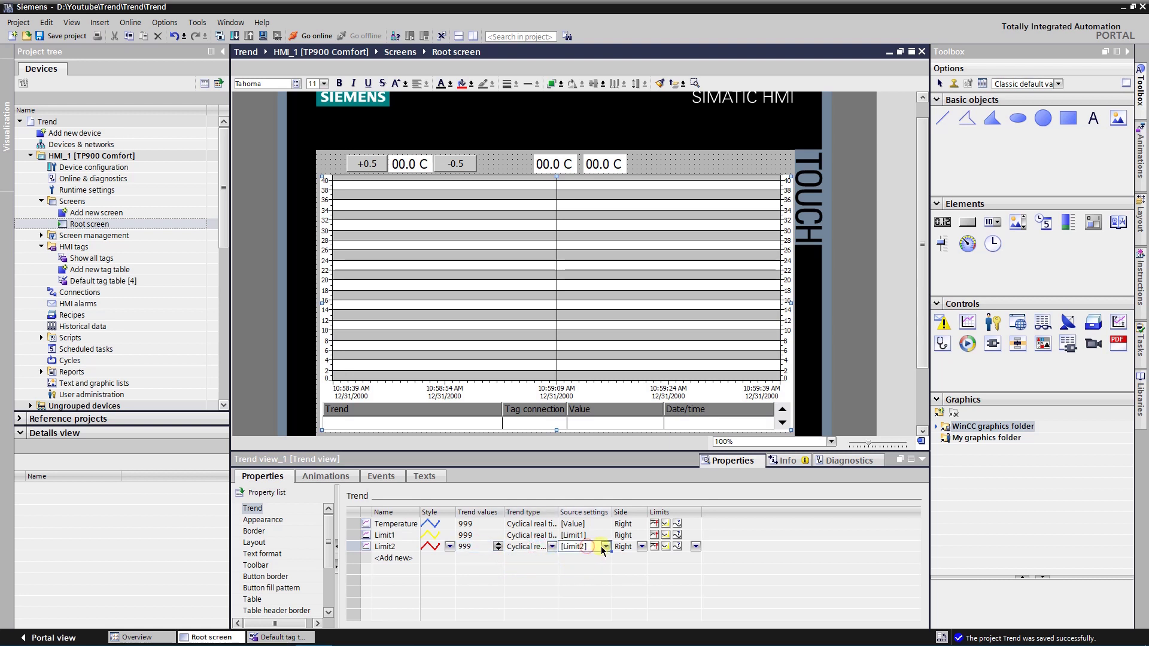
click(606, 547)
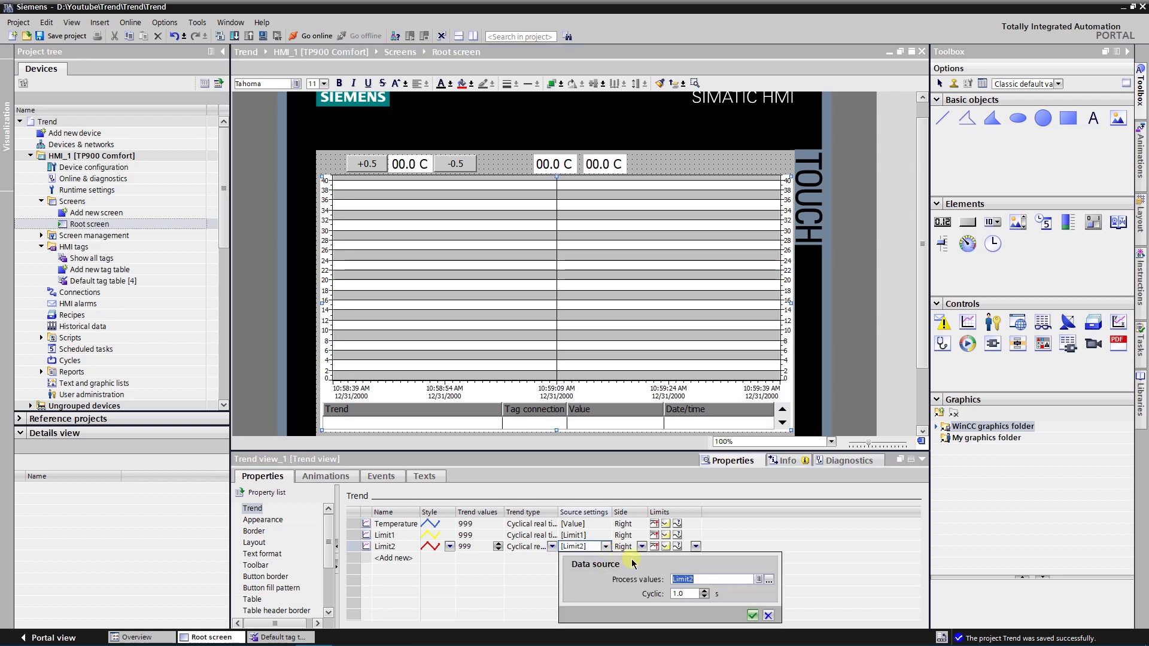
click(754, 616)
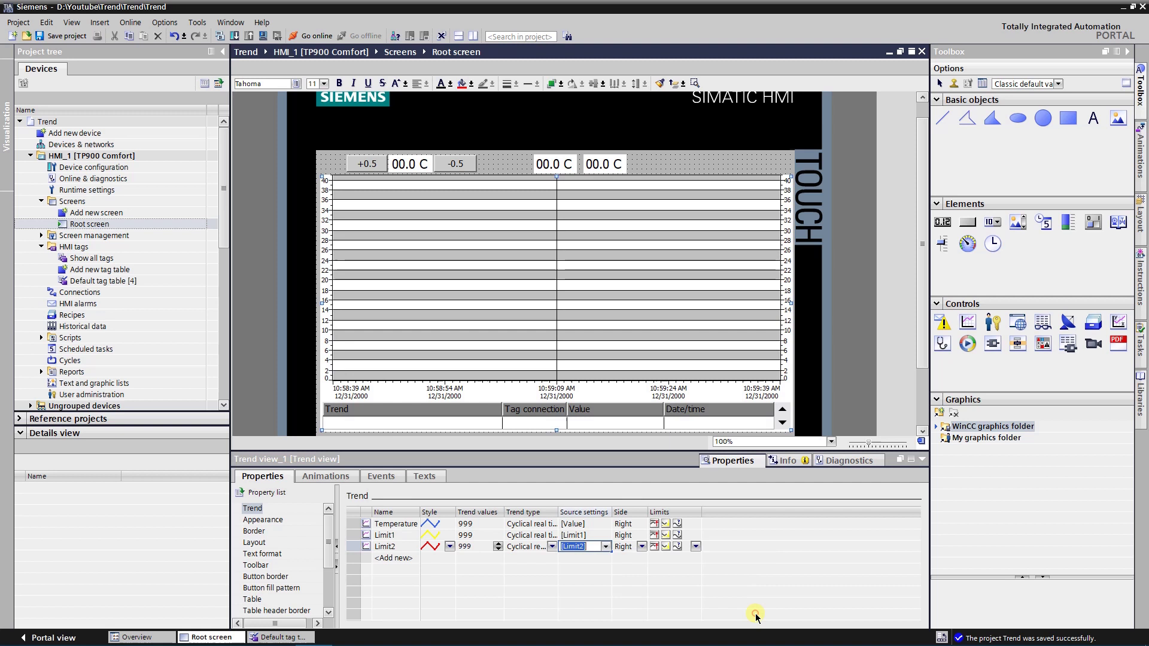
Step: Show the trend view's Appearance settings, keeping Line and area style with the grid active
click(271, 520)
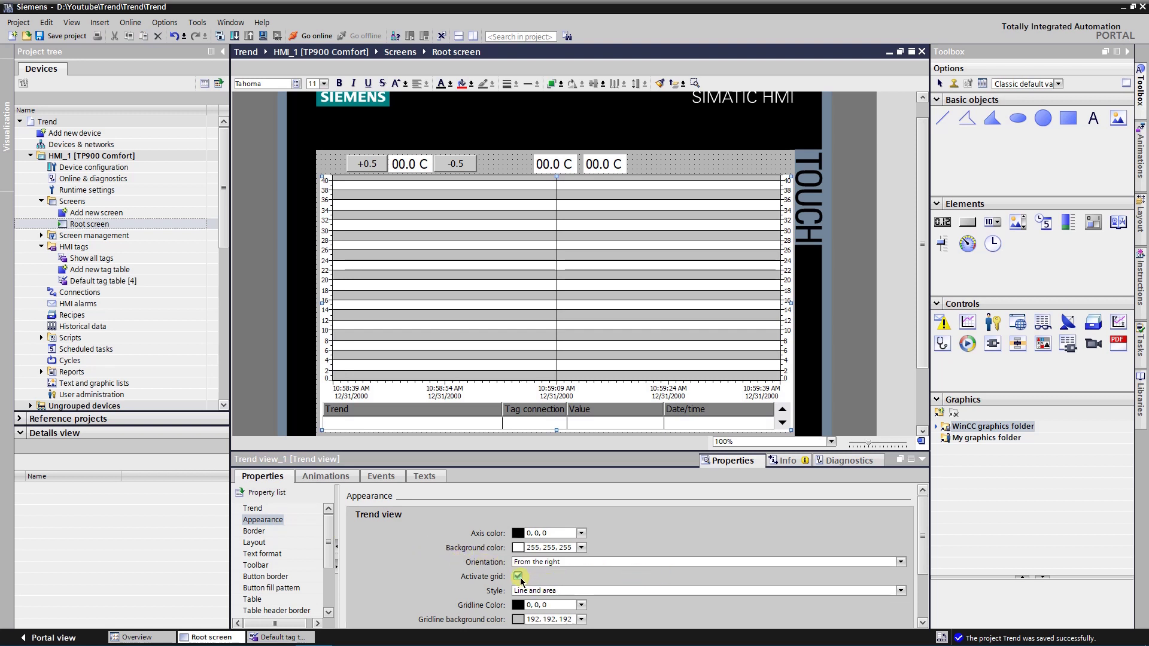
click(636, 593)
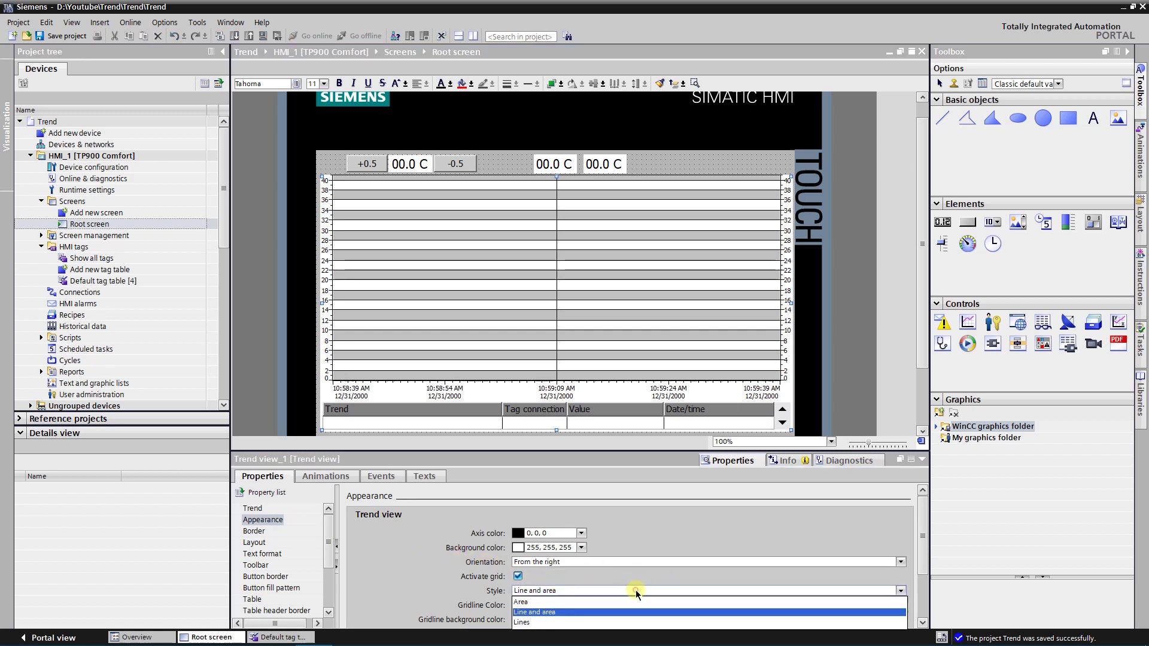
click(552, 613)
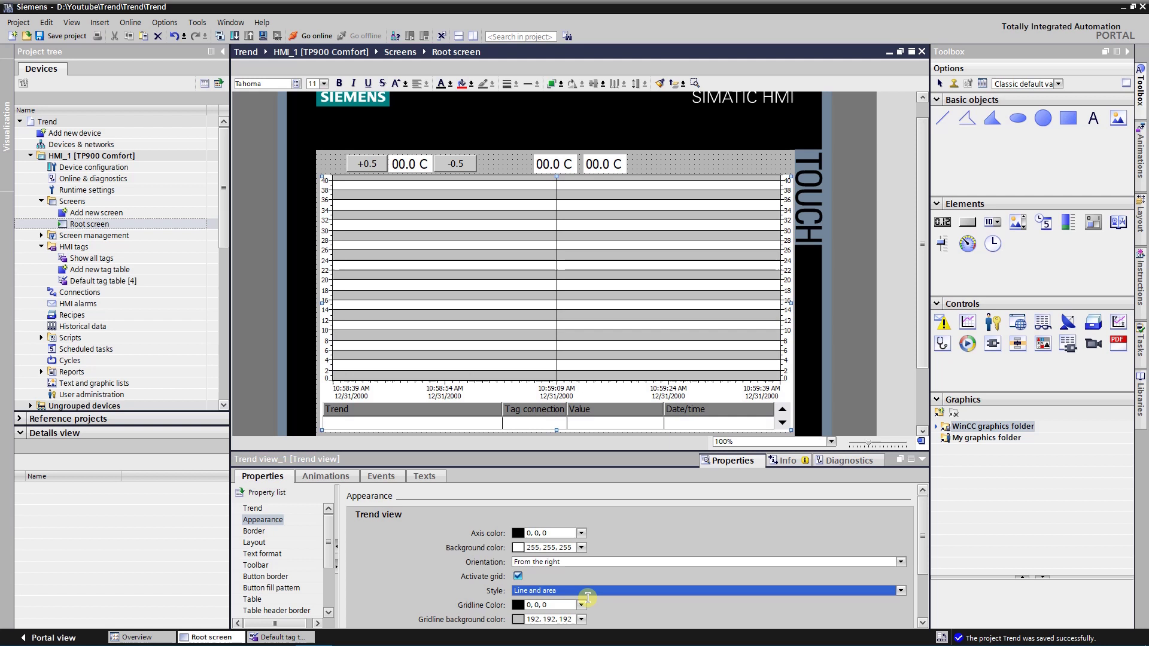
mouse_move(922, 541)
mouse_down()
mouse_move(922, 588)
mouse_move(920, 538)
mouse_up()
Step: Review text format and toolbar, then show the Time axis settings: mode Time, 60 s interval
click(250, 554)
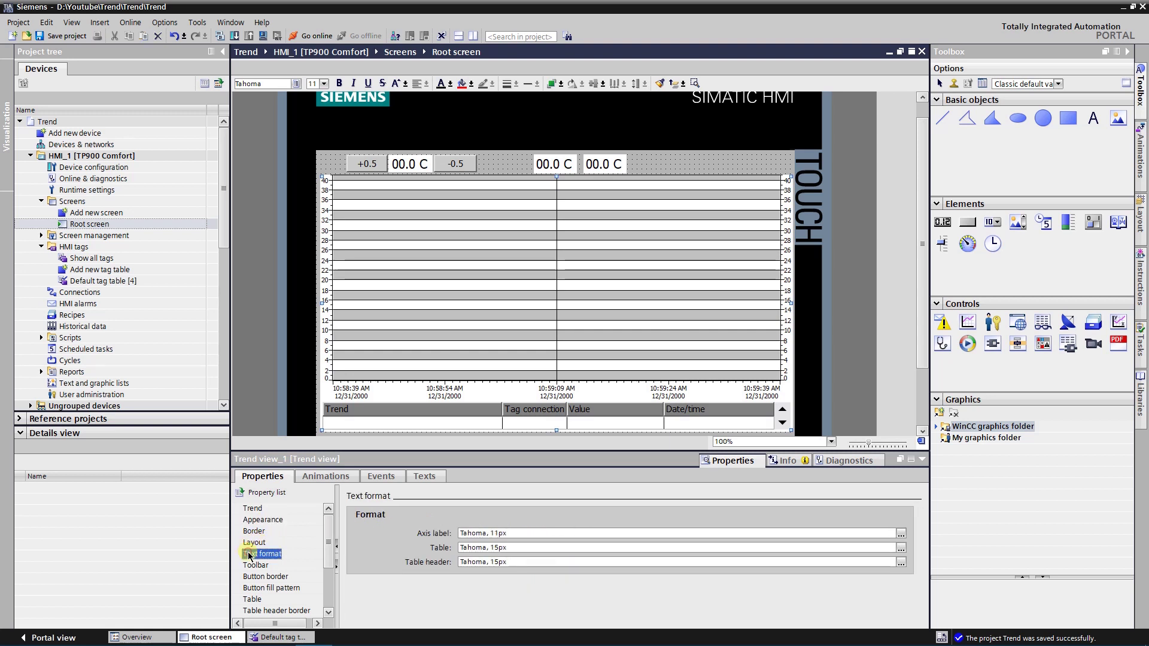
click(498, 532)
click(257, 565)
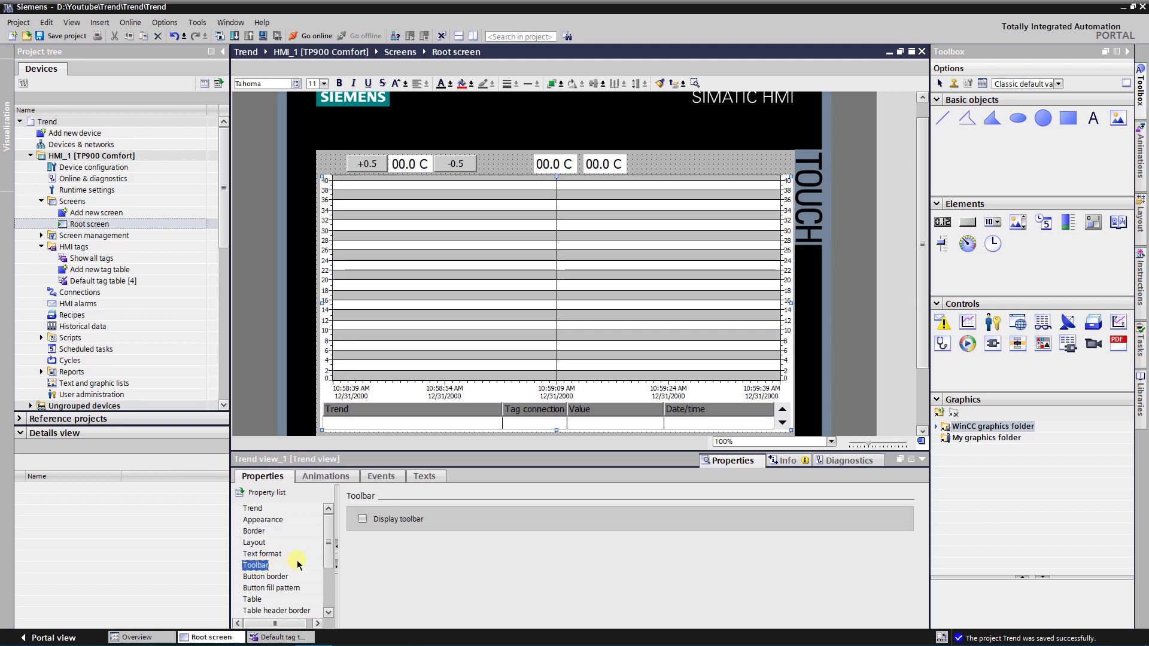
drag(327, 525, 328, 568)
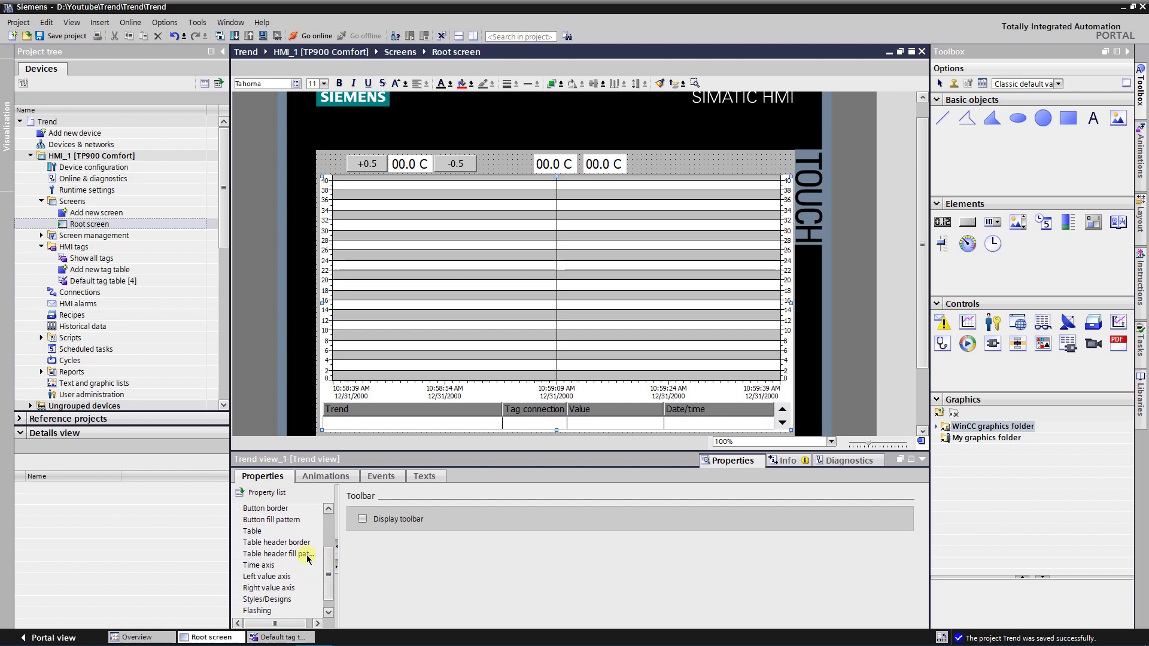
click(267, 565)
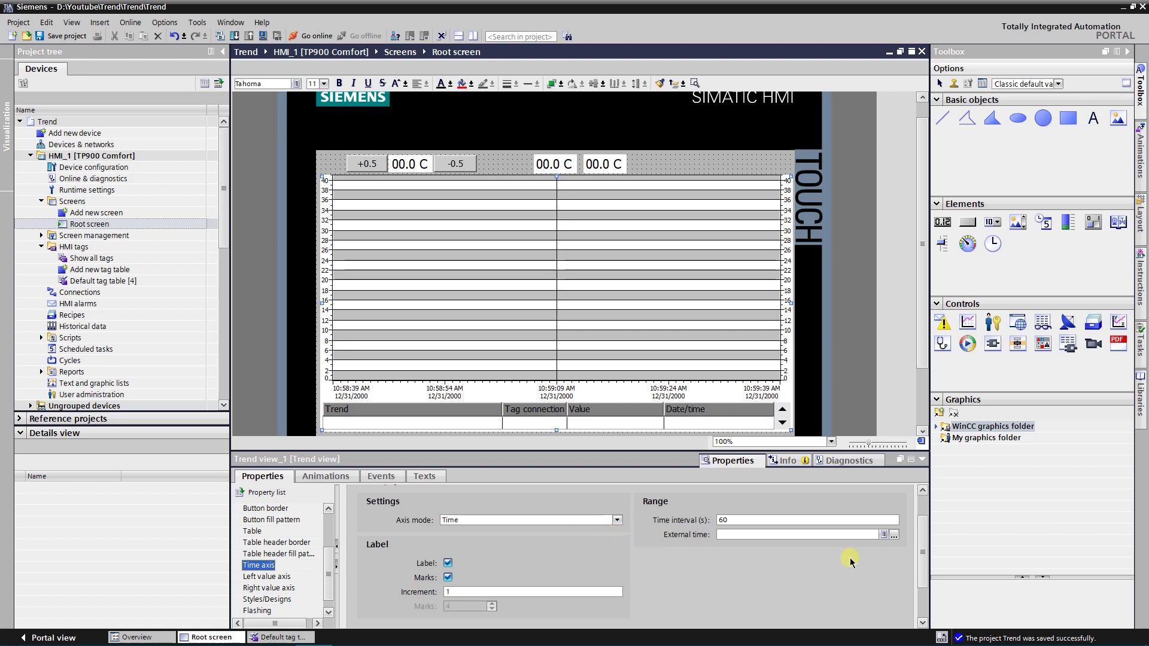
mouse_move(923, 554)
mouse_down()
mouse_move(924, 566)
mouse_move(925, 543)
mouse_move(925, 568)
mouse_move(925, 550)
mouse_up()
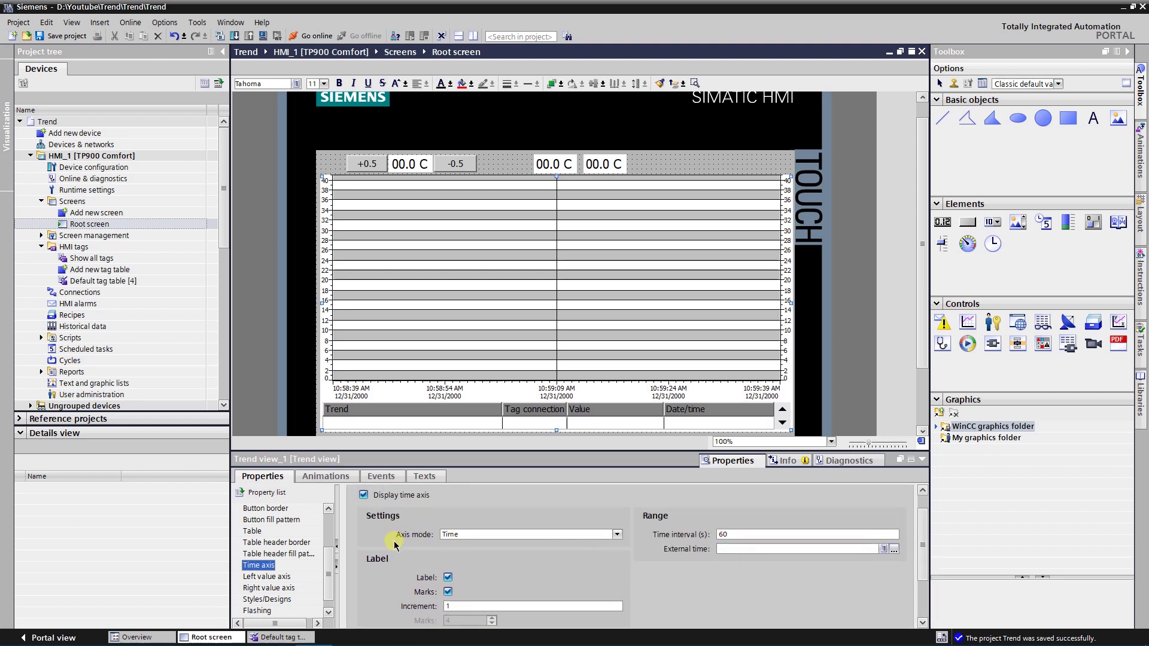
Step: Show the Left value axis settings: auto-size off, range 0 to 41, labels every 1
click(265, 577)
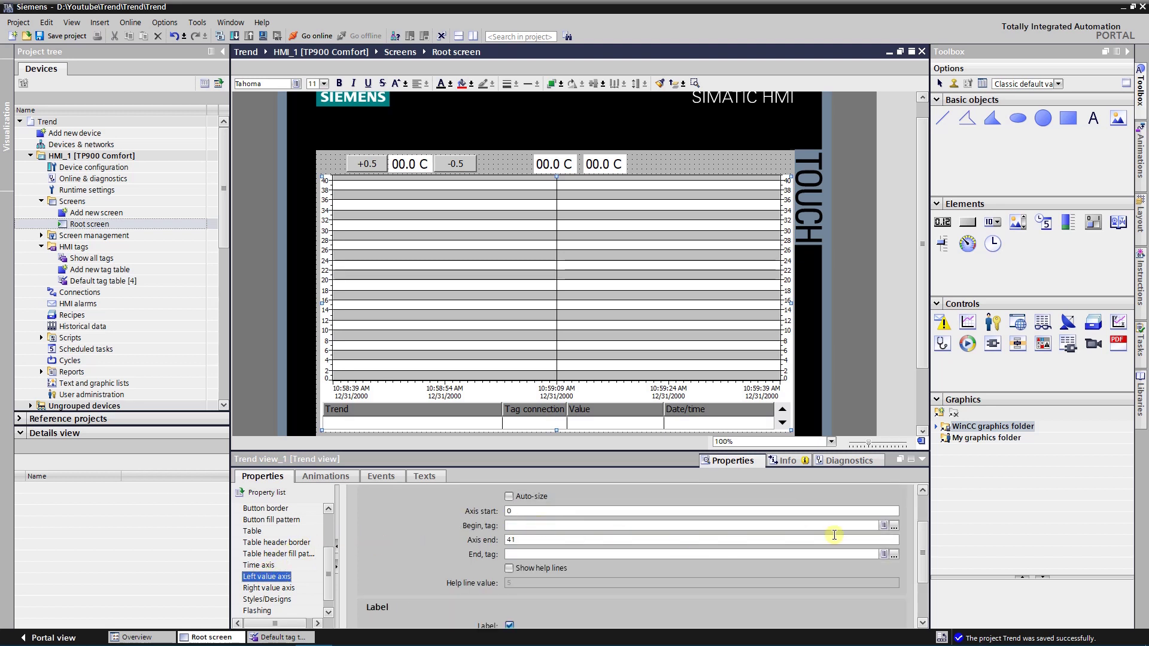
scroll(907, 540, up, 2)
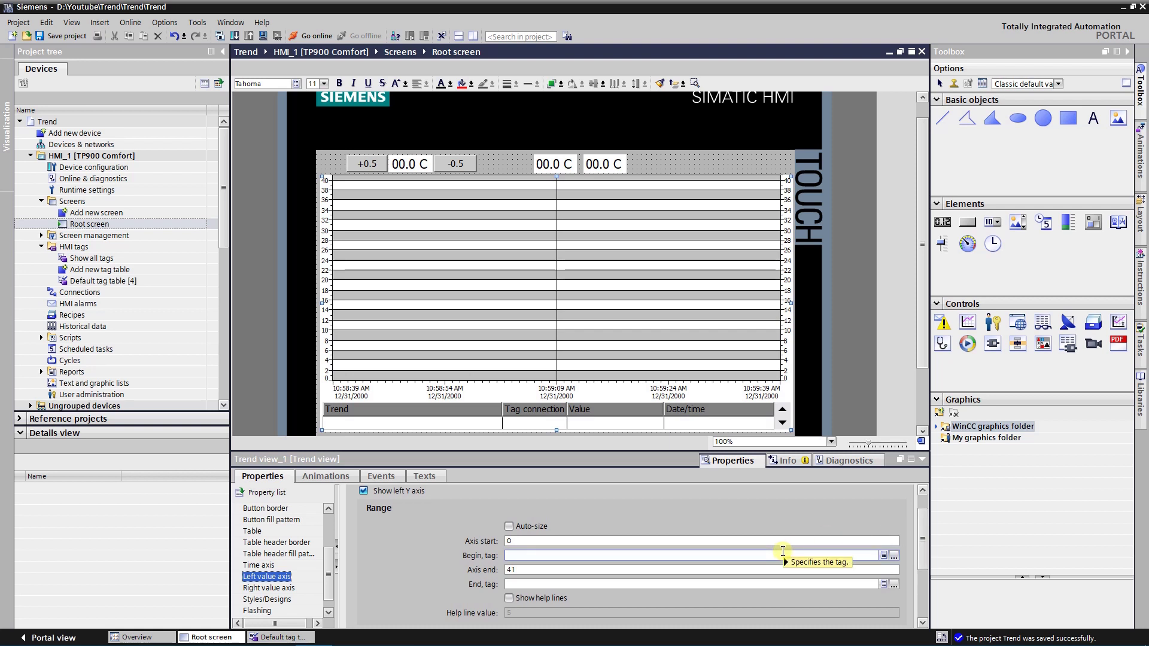
drag(924, 542, 923, 585)
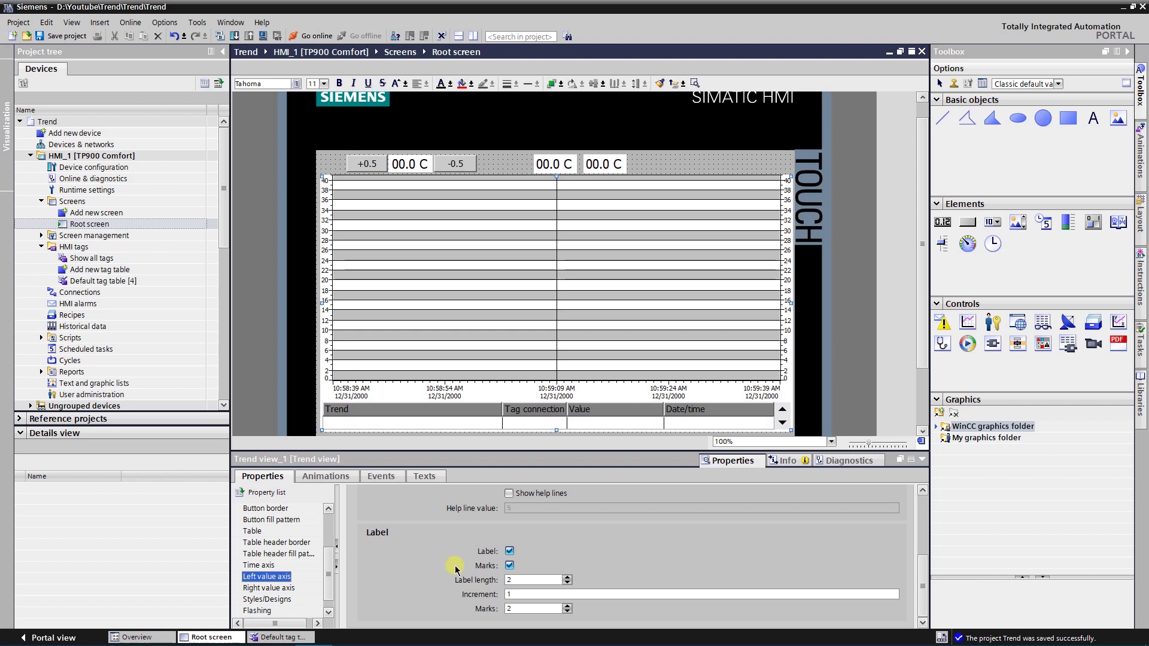
Step: Show the Right value axis settings, spanning 0 to 41 with labels every 1
click(276, 589)
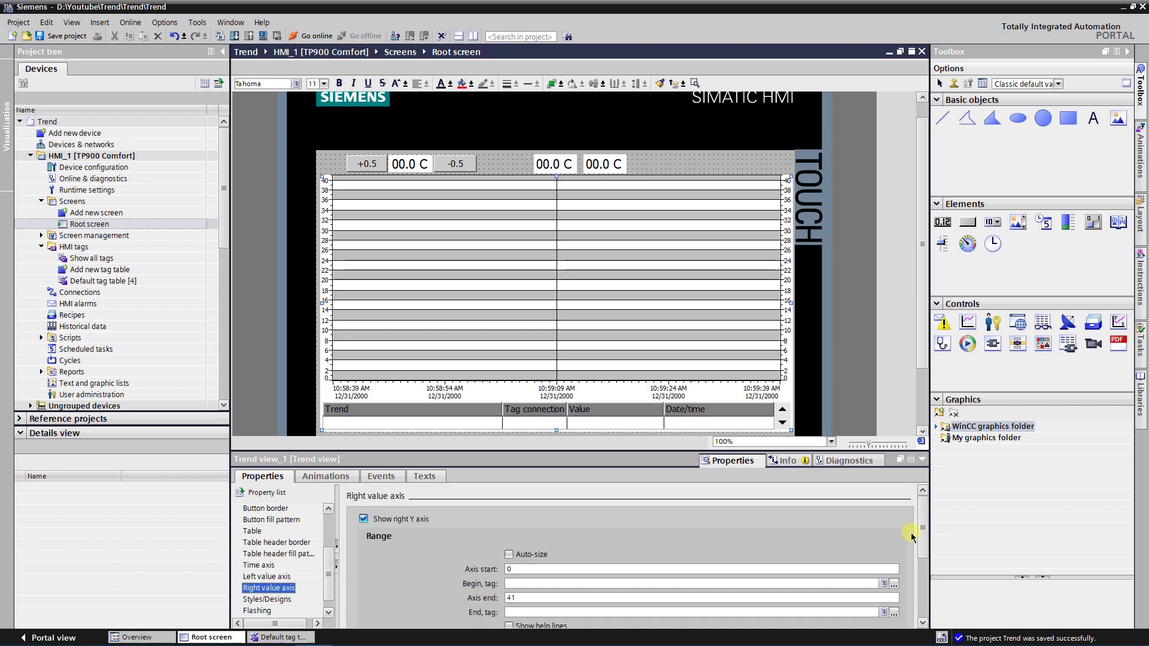
scroll(922, 532, down, 2)
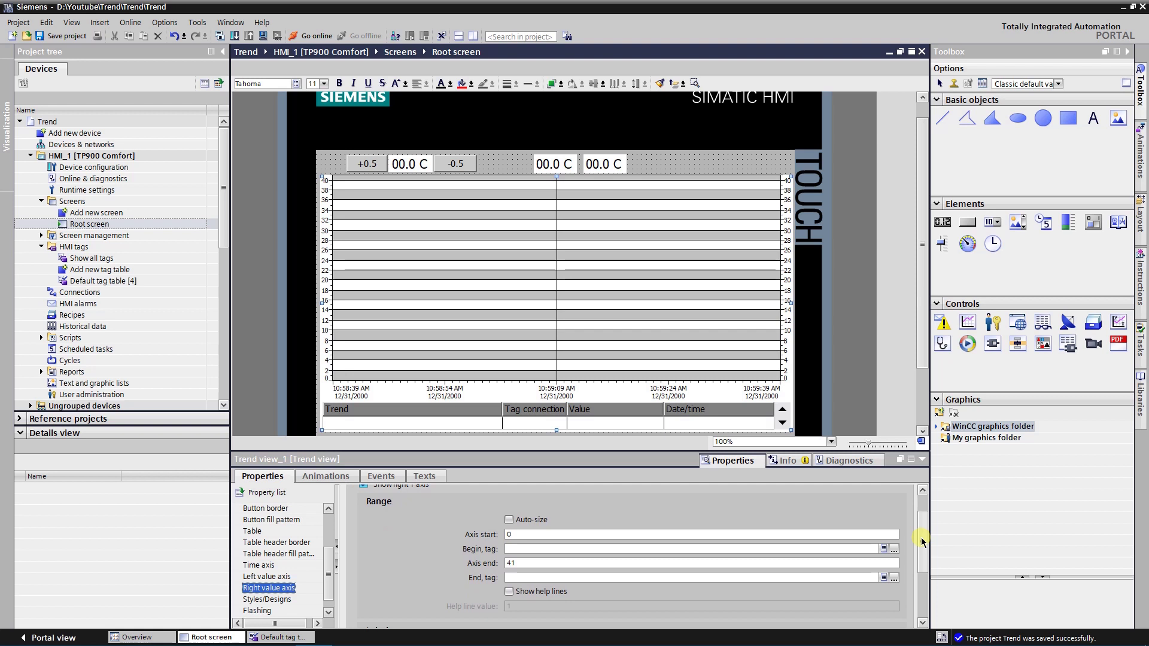
drag(922, 541, 937, 586)
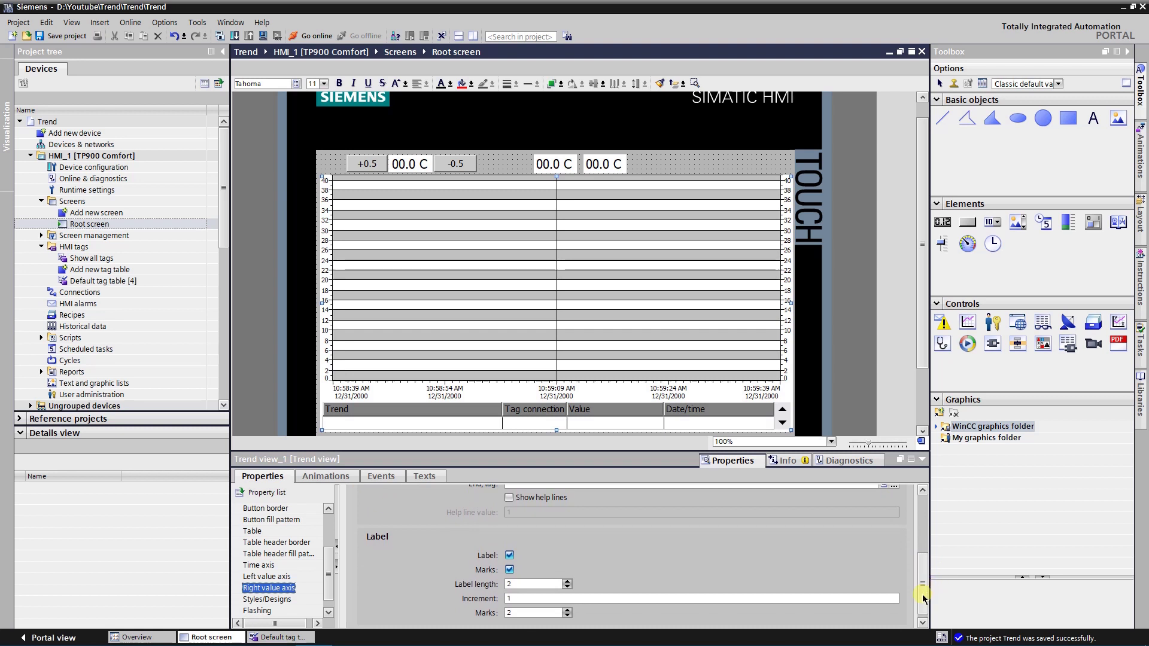
drag(923, 599, 921, 575)
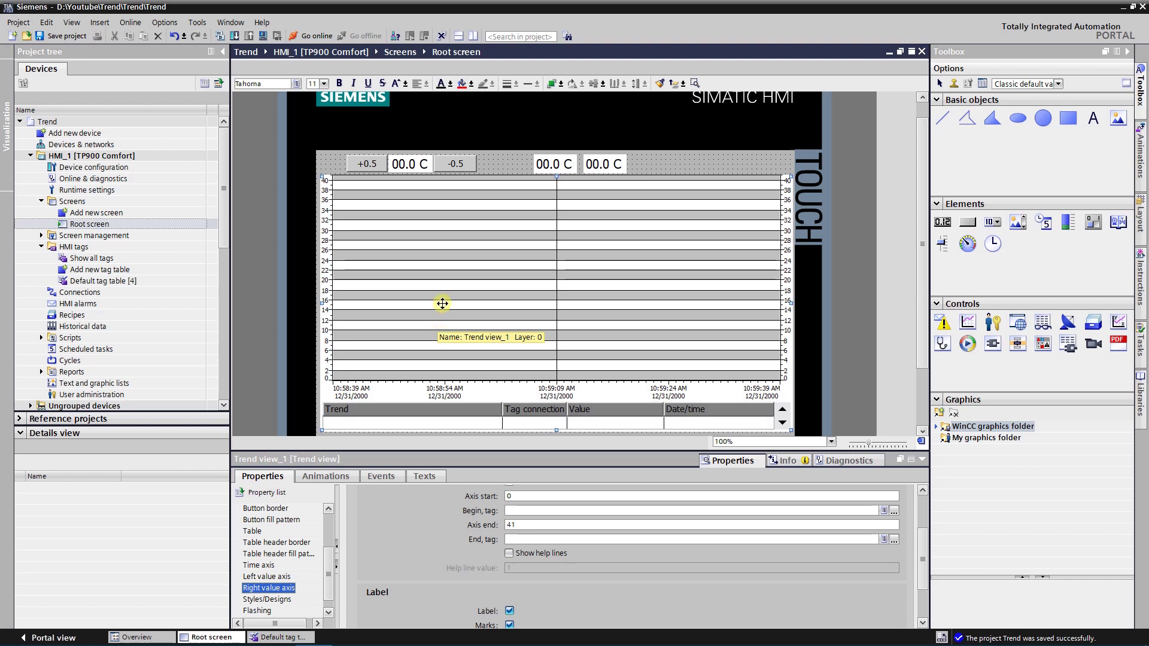
Step: Verify the +0.5 button's Click event runs IncreaseTag on Value by 0.5, then select the -0.5 button
click(646, 166)
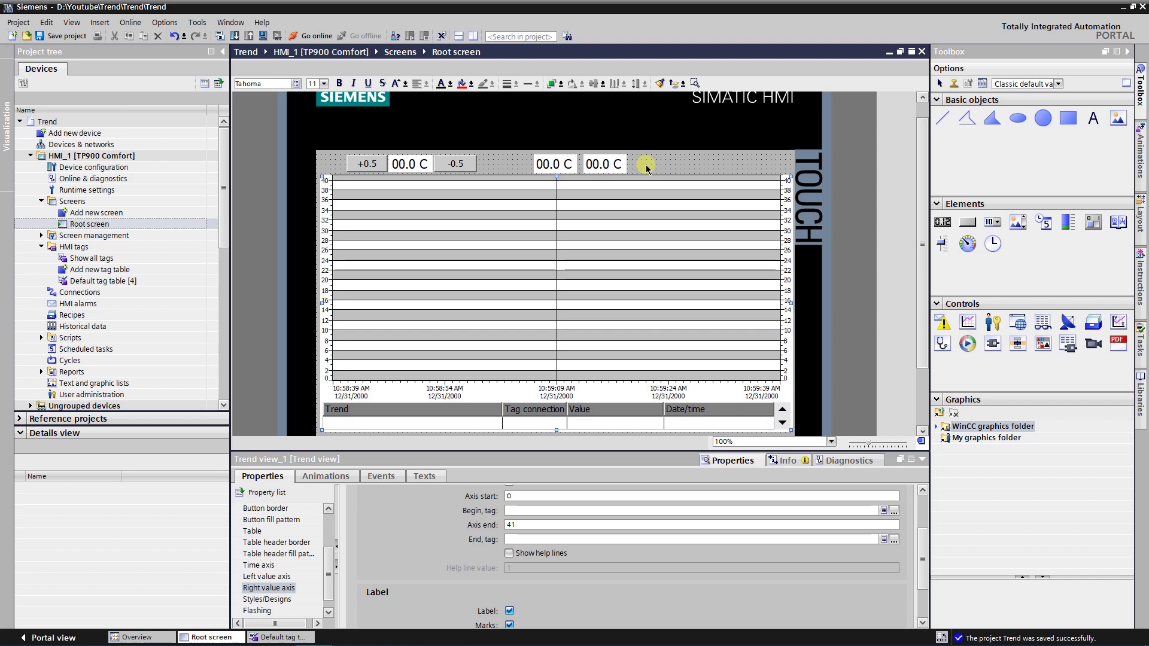
click(646, 164)
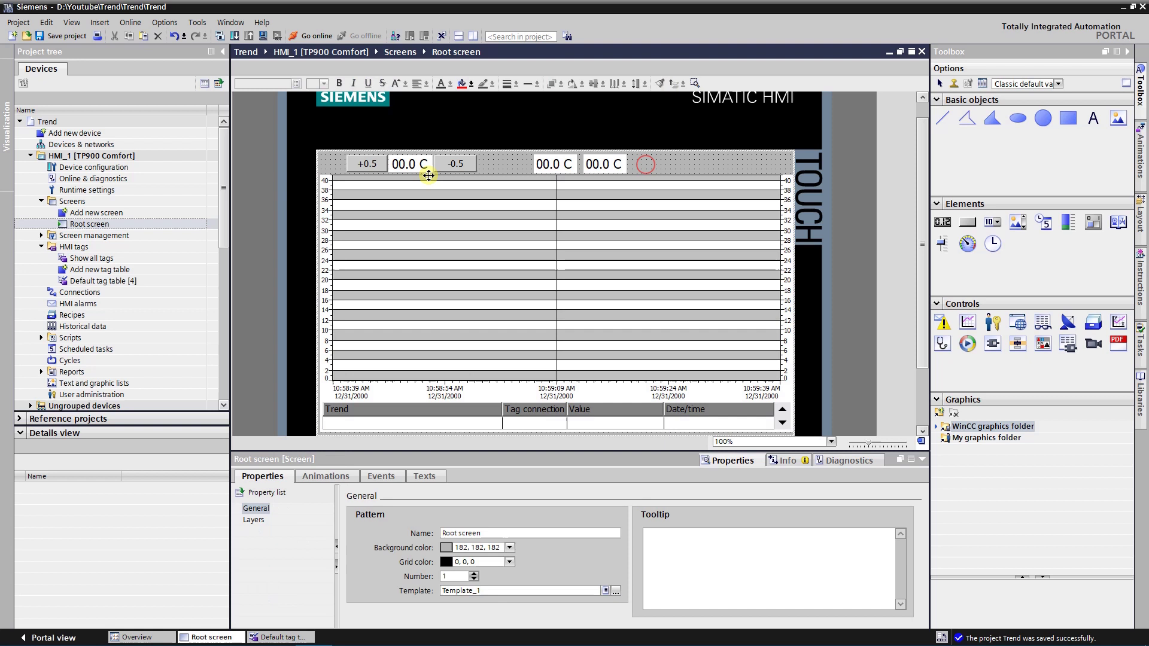
click(364, 163)
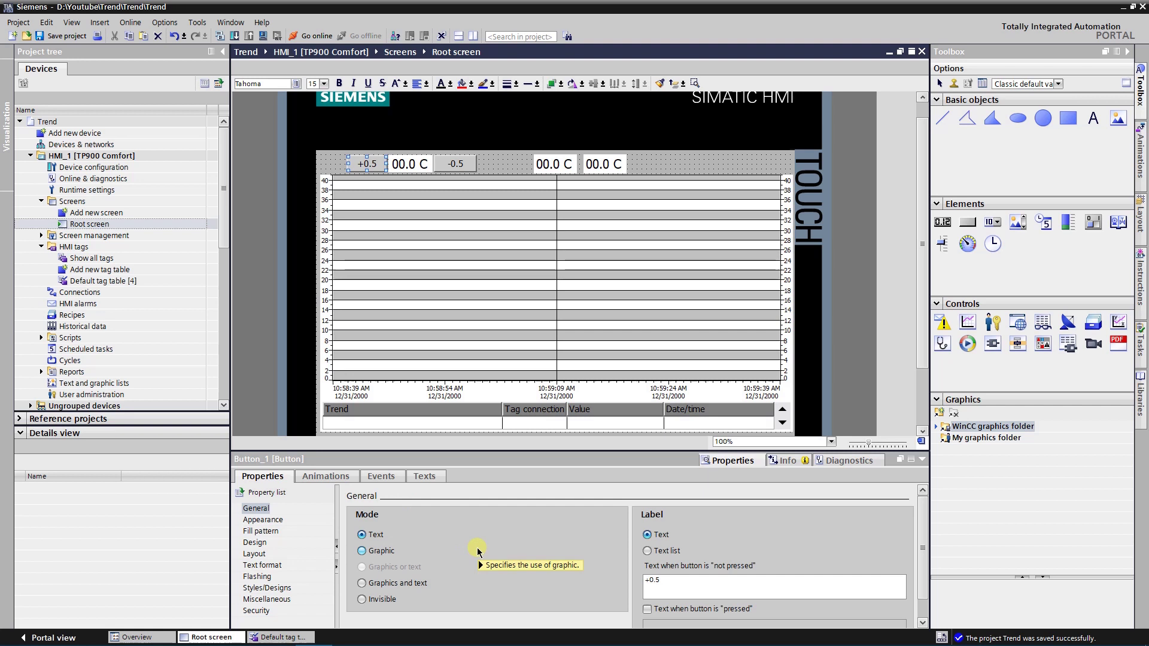
click(380, 477)
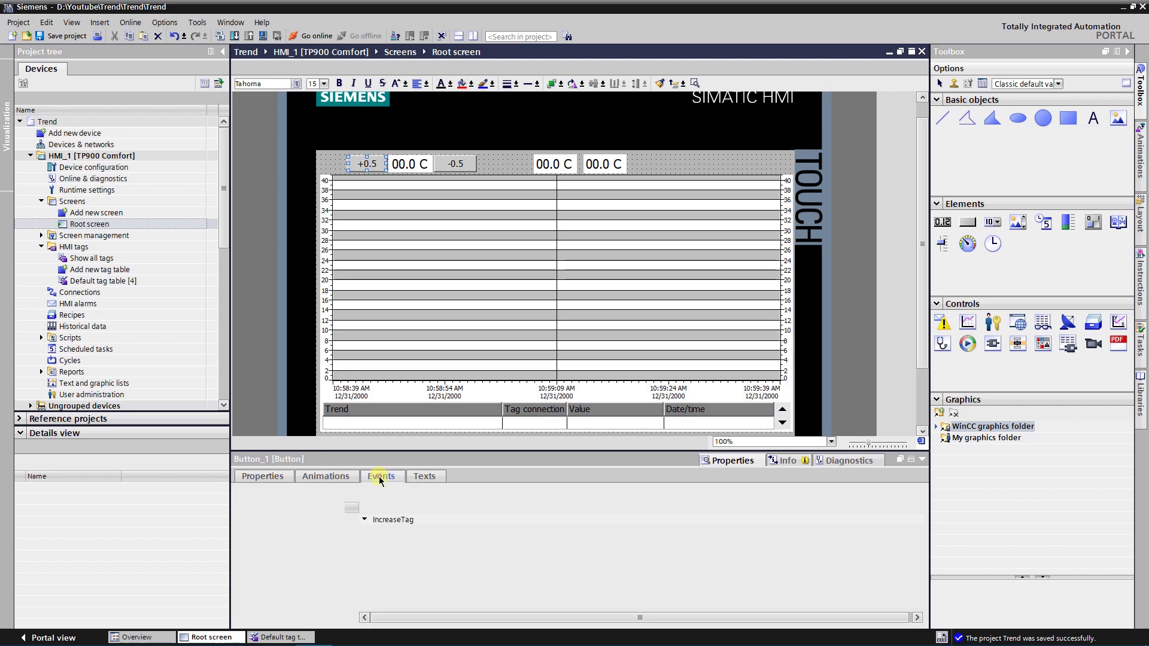
click(395, 521)
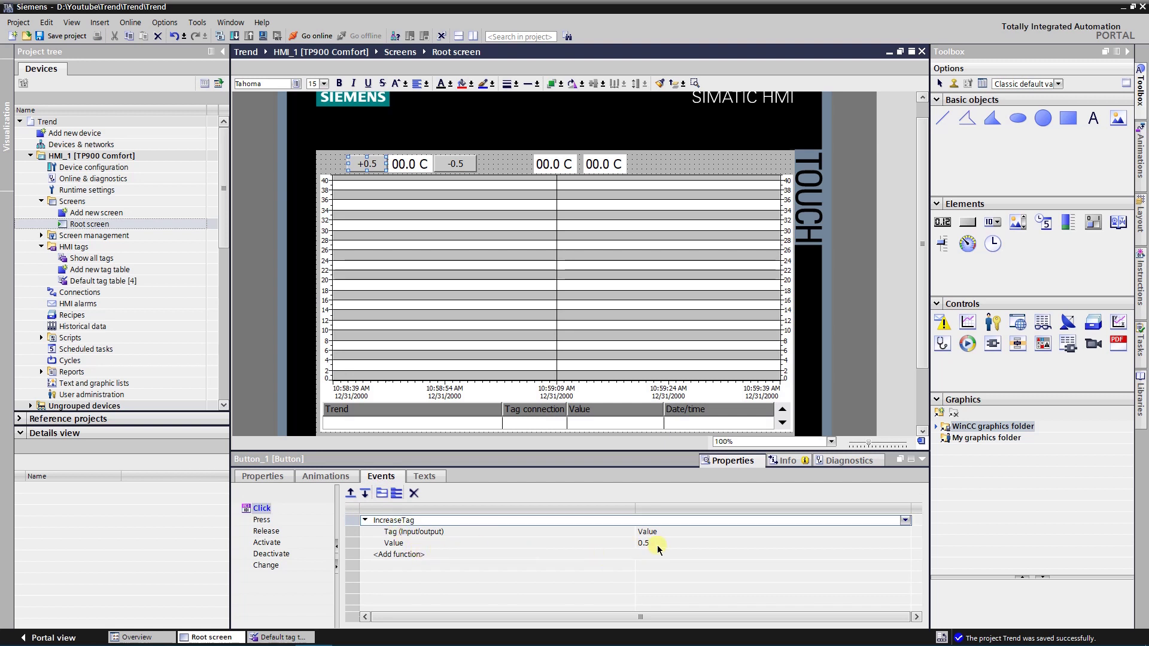
click(688, 532)
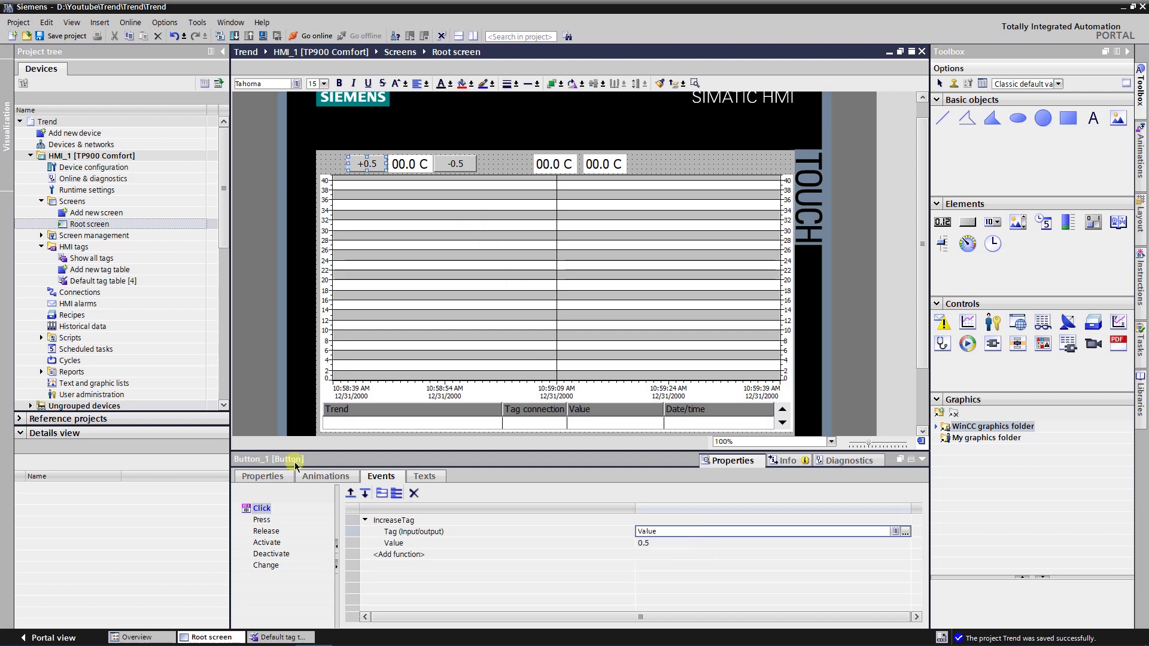
click(262, 476)
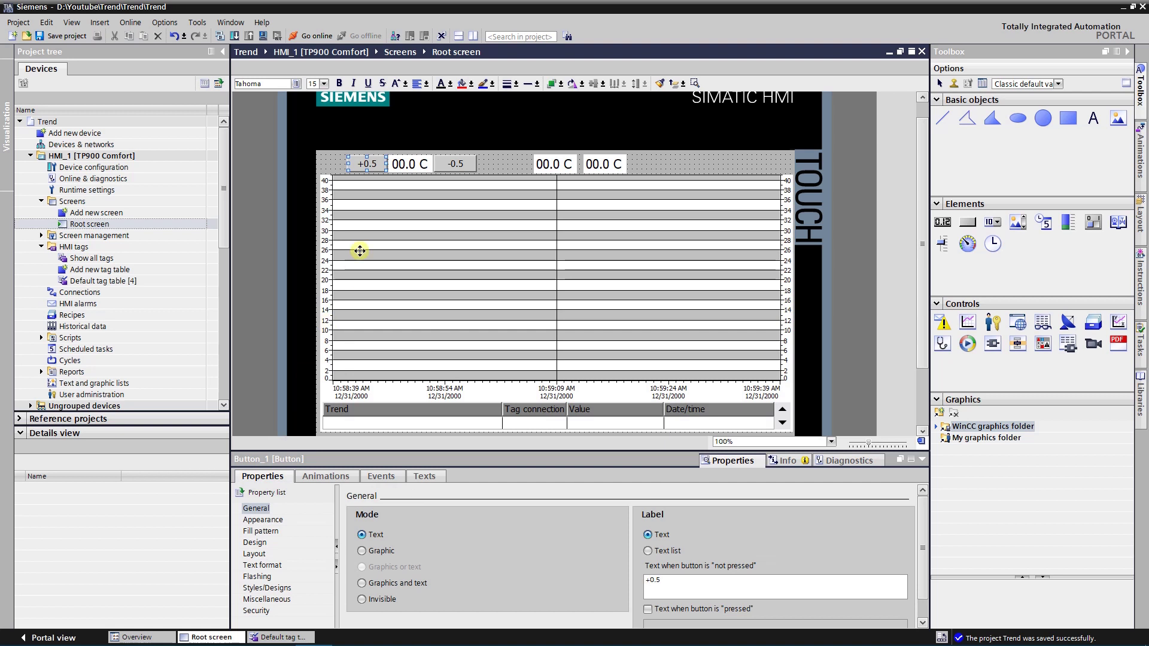
click(448, 162)
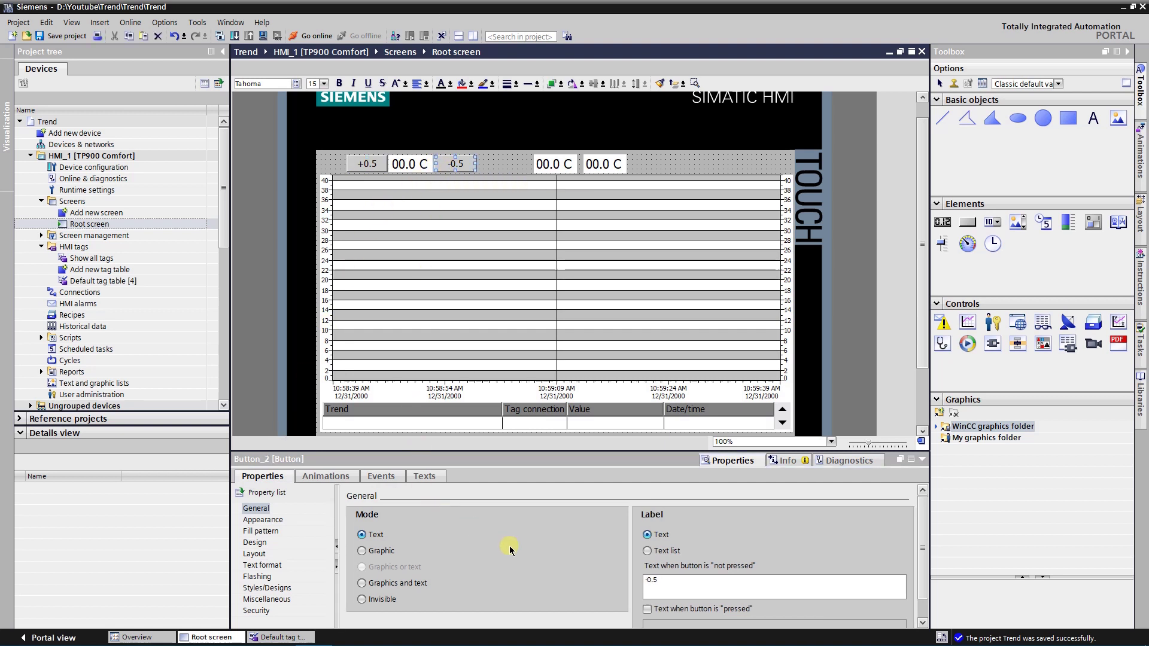
click(397, 478)
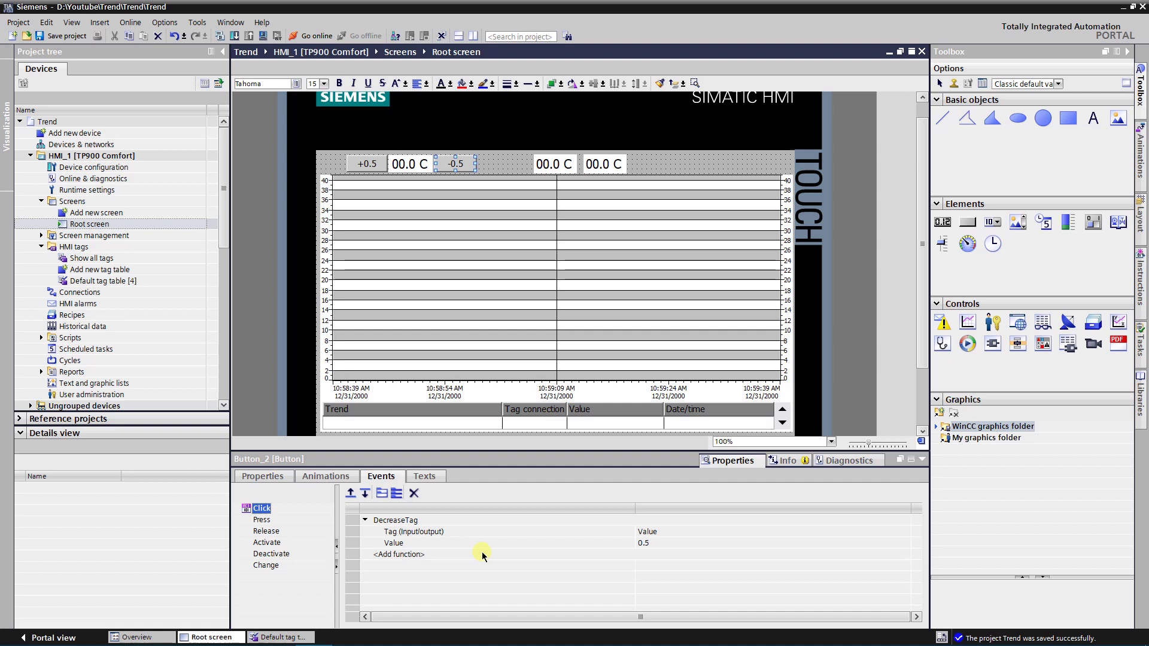
click(267, 477)
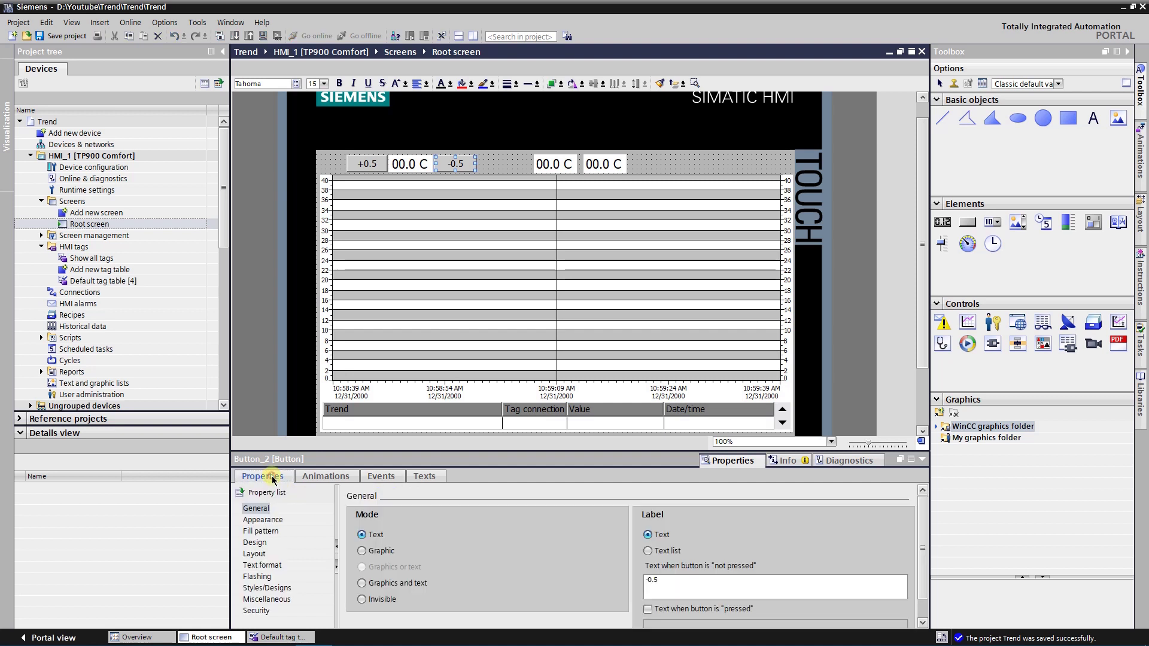
Step: Inspect I/O field_1: output bound to tag Value, unit text 'C', returning to General properties
click(414, 162)
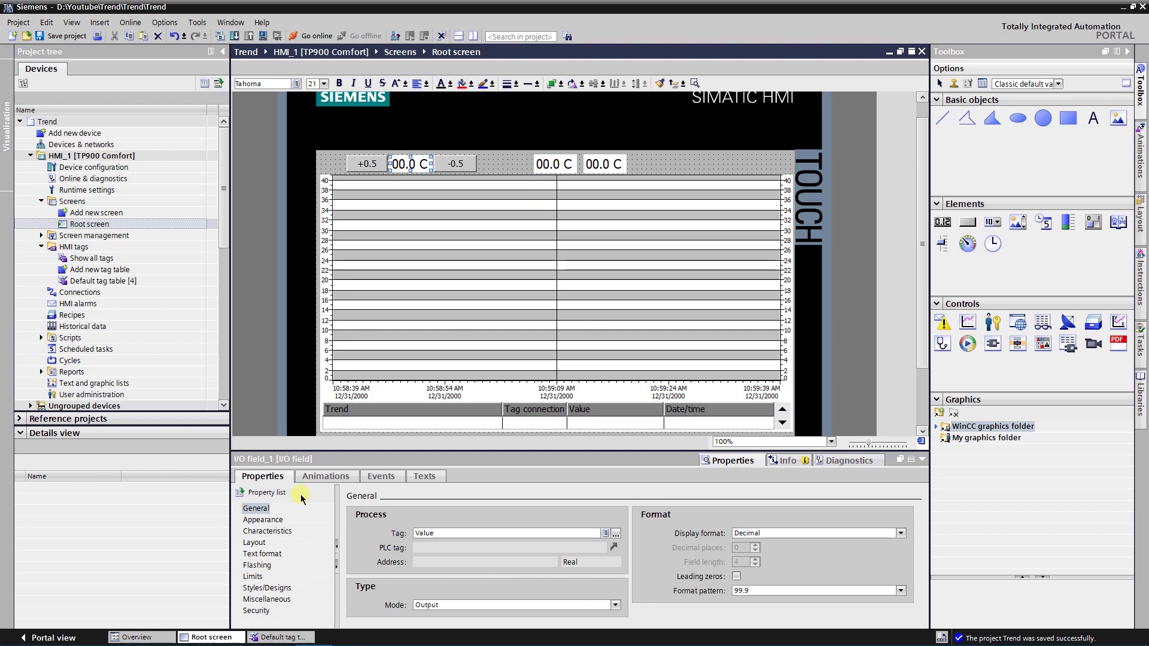
click(277, 521)
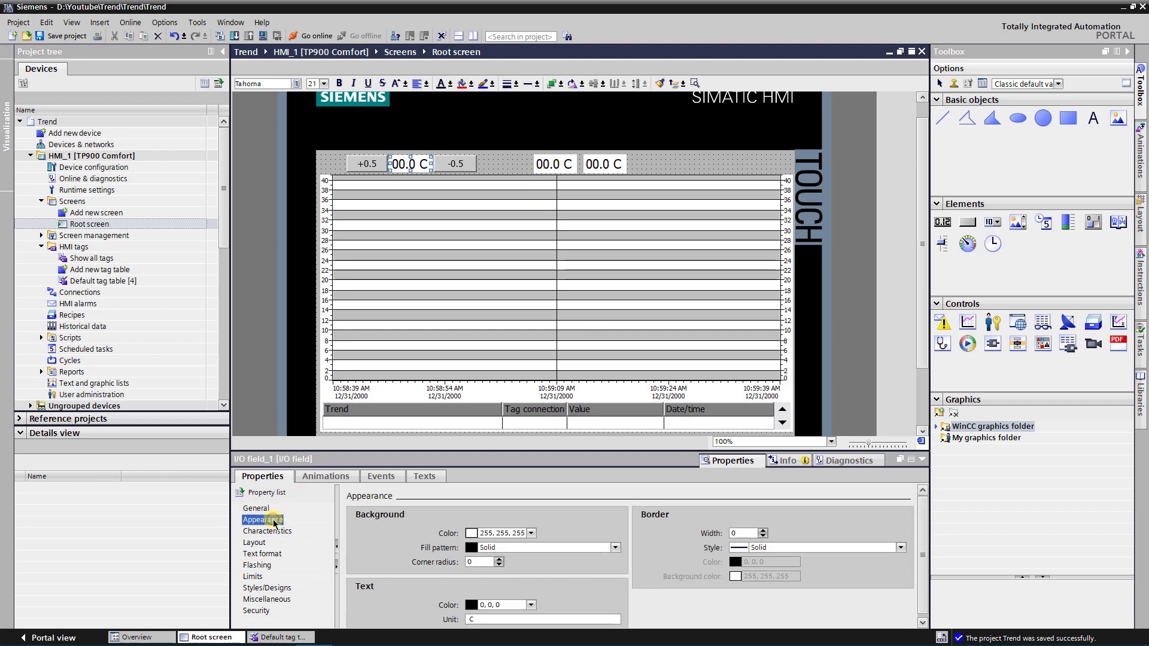
click(482, 620)
double_click(481, 621)
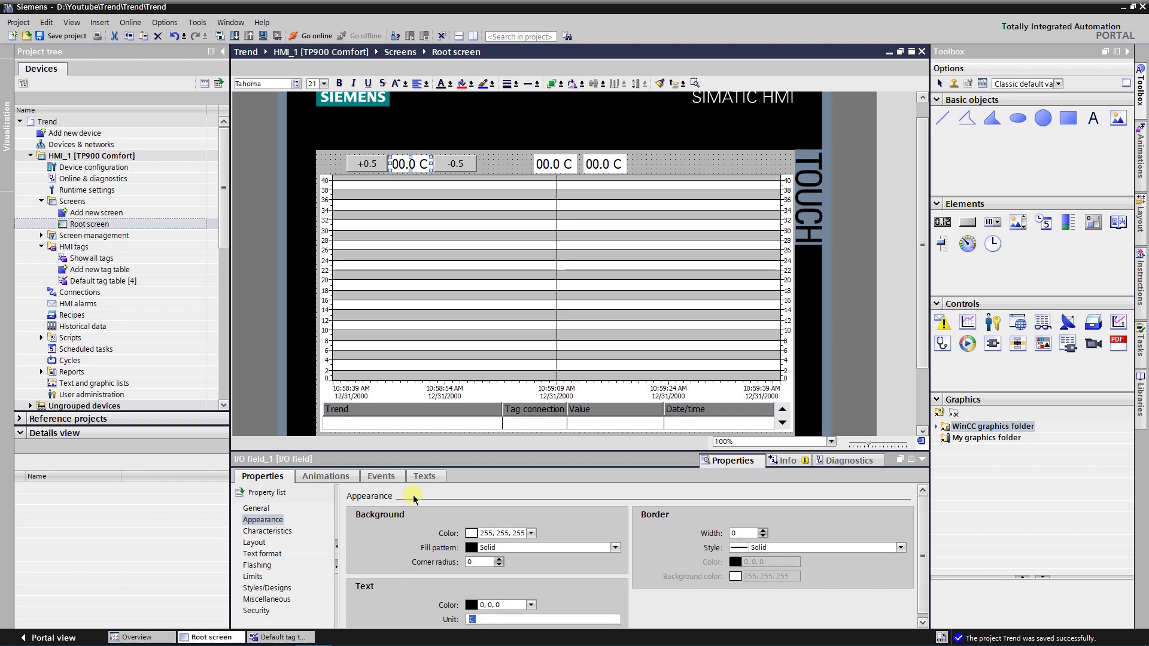
click(256, 508)
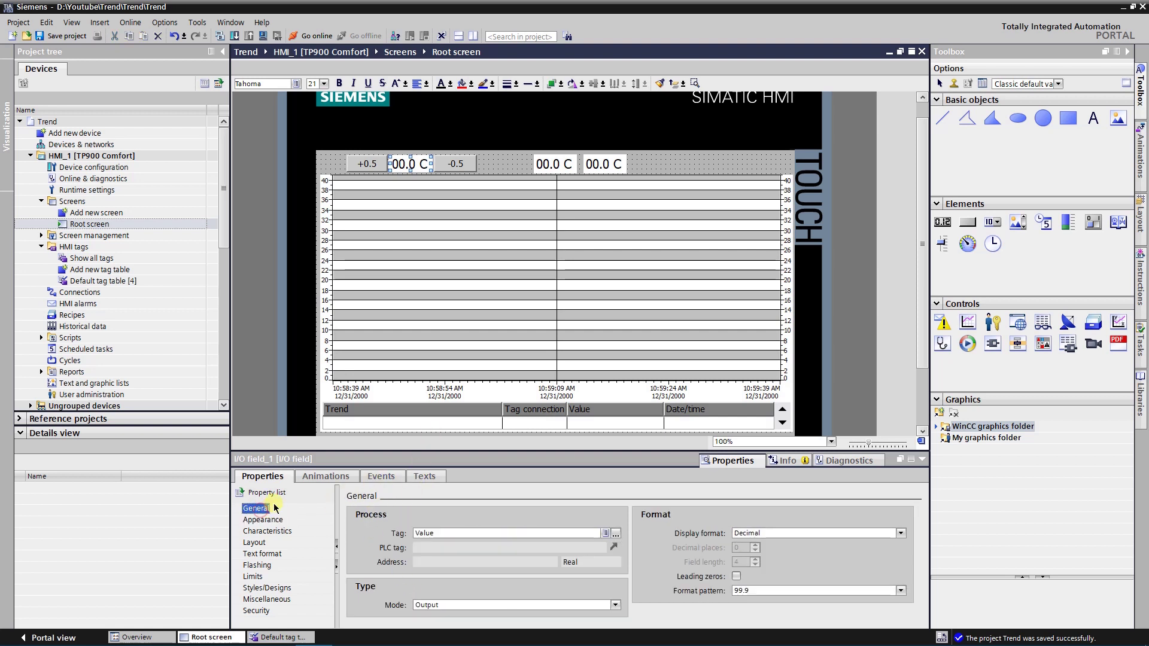
Step: Review the left limit field's (tag Limit1) appearance and general settings as the reference
click(547, 164)
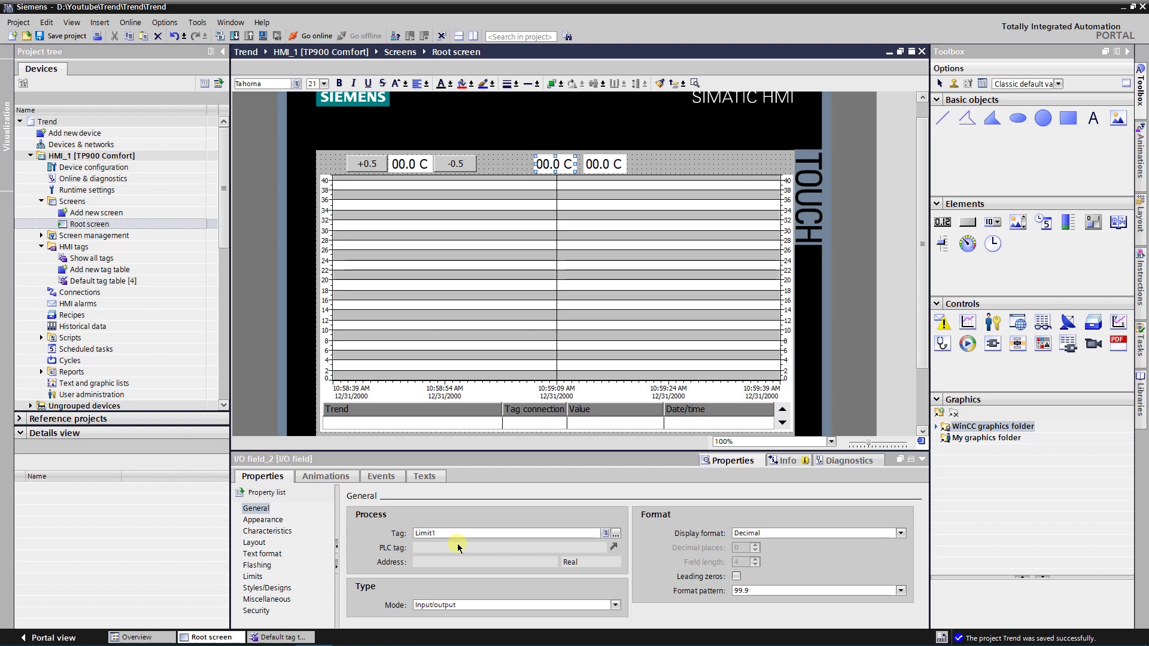
click(275, 525)
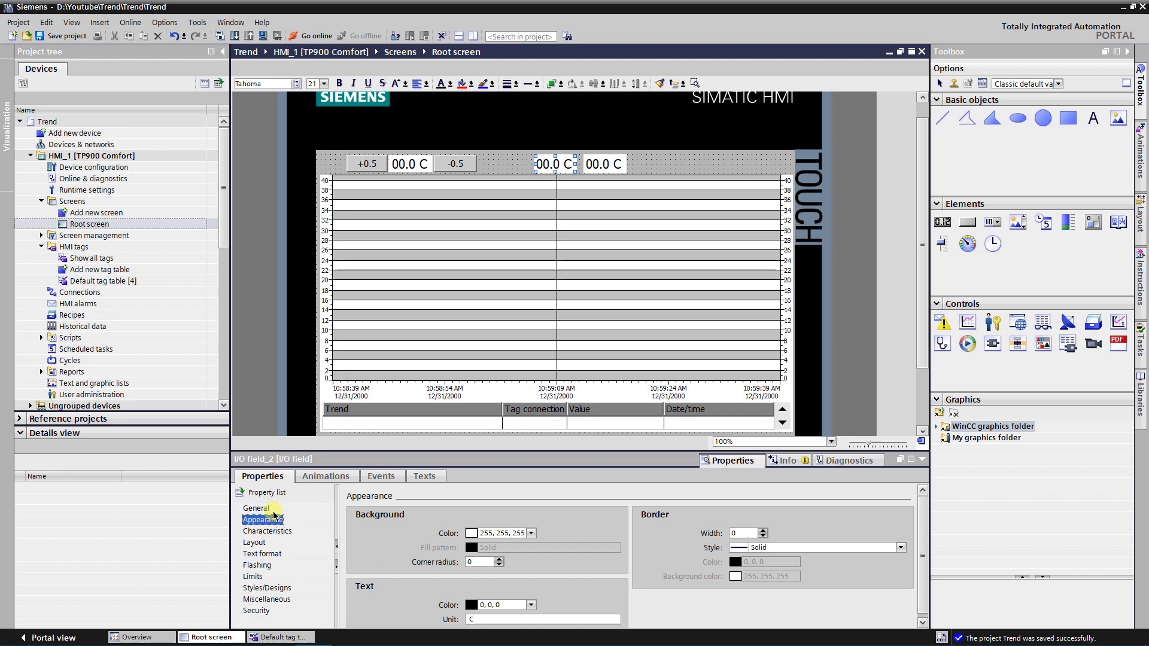
click(263, 509)
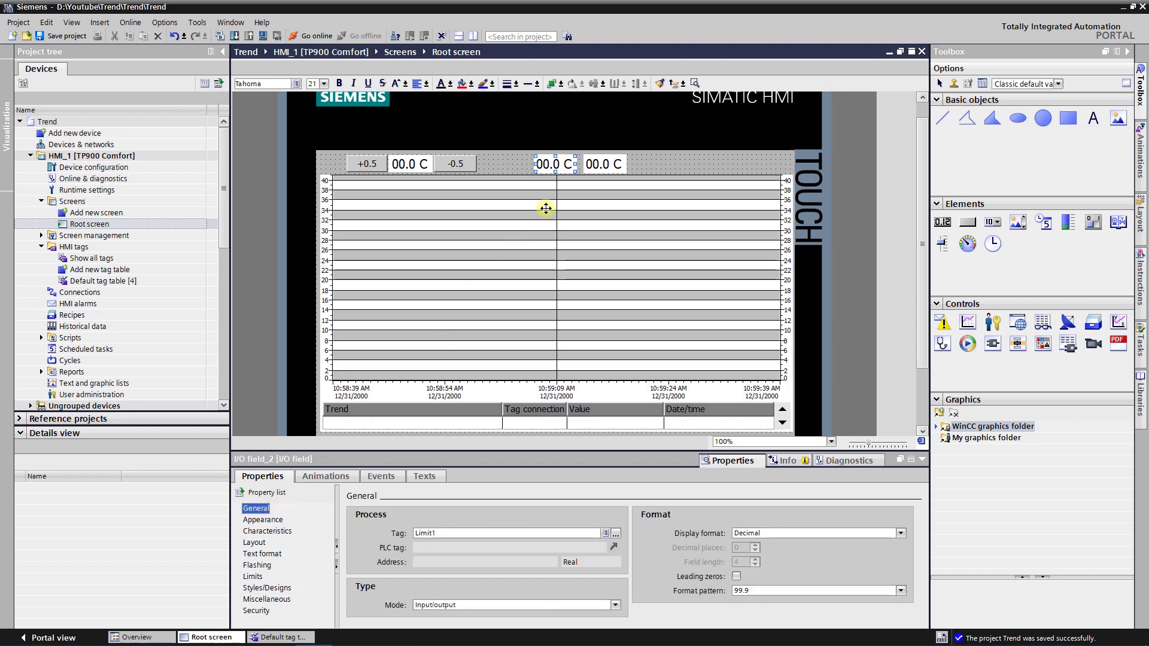
Step: Check I/O field_3 uses tag Limit2, format 99.9, with unit C
click(599, 162)
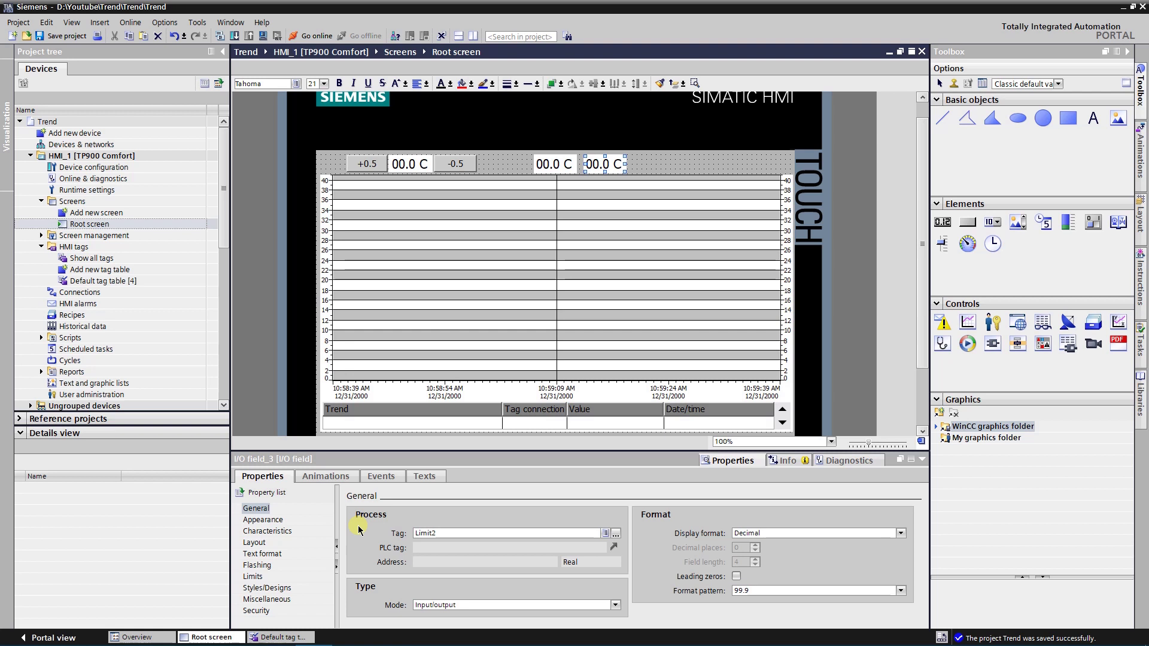
click(265, 521)
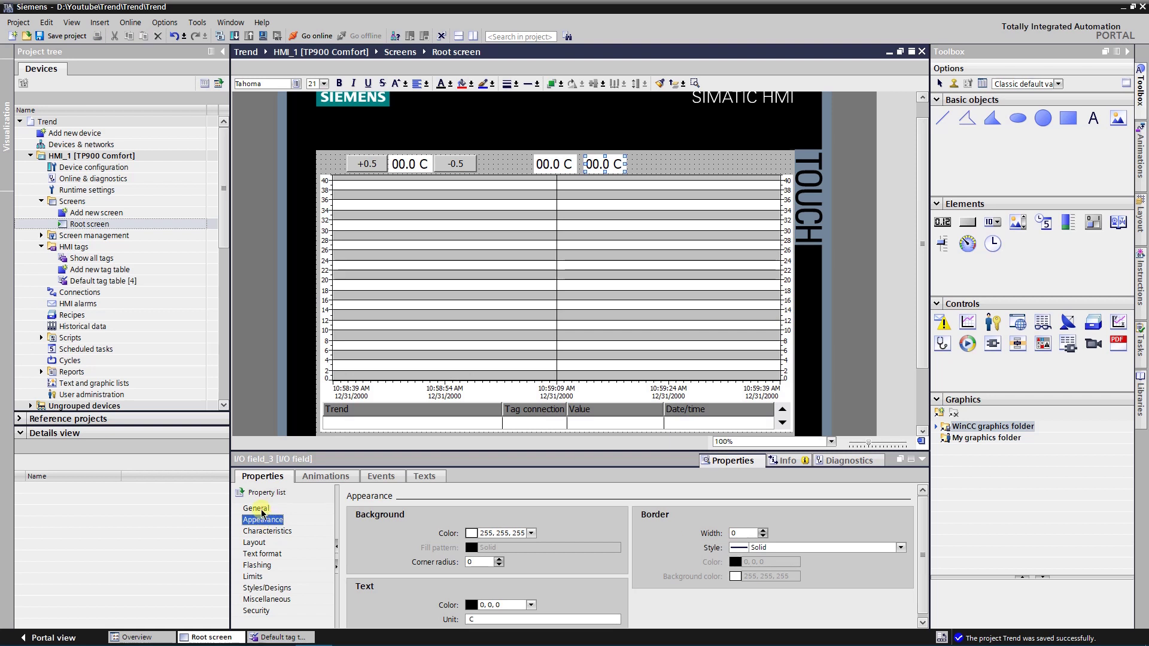
click(261, 510)
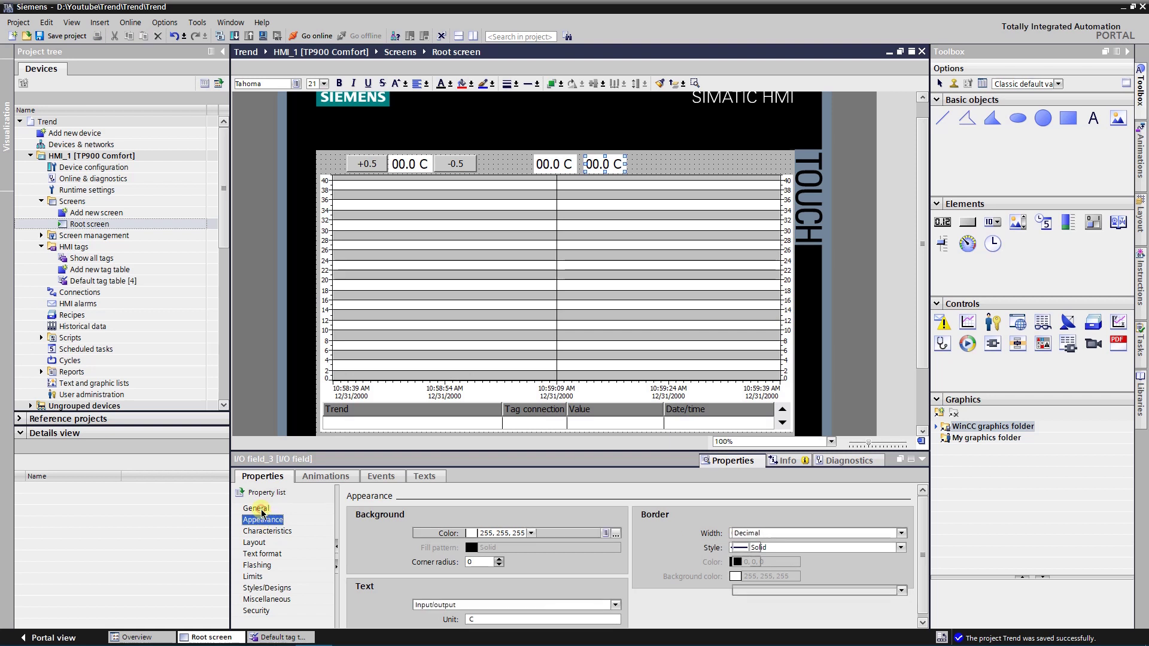
Step: Compile and start the Root screen simulation, acknowledge the message, and reposition the Runtime window
click(262, 37)
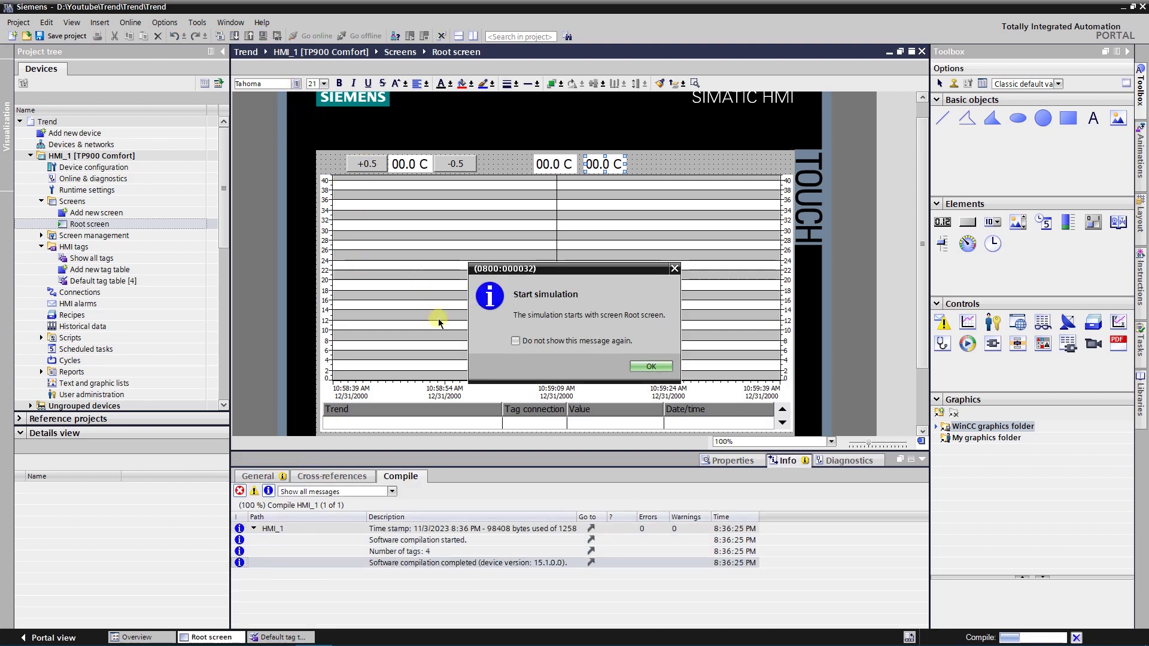
click(651, 366)
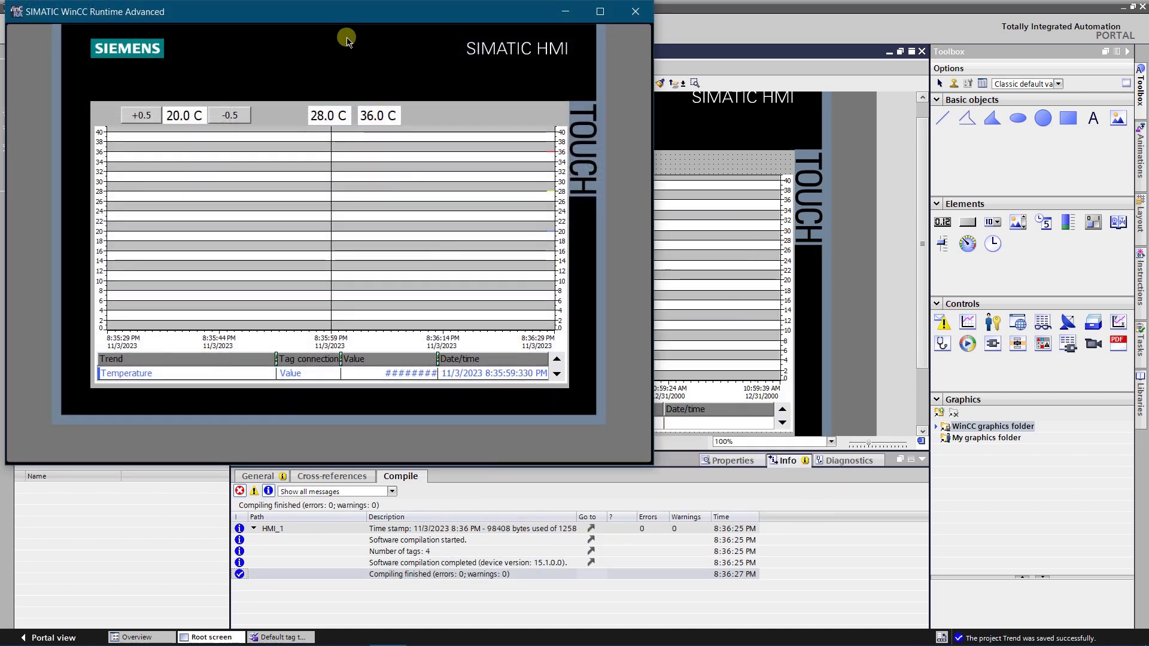
drag(340, 32, 530, 131)
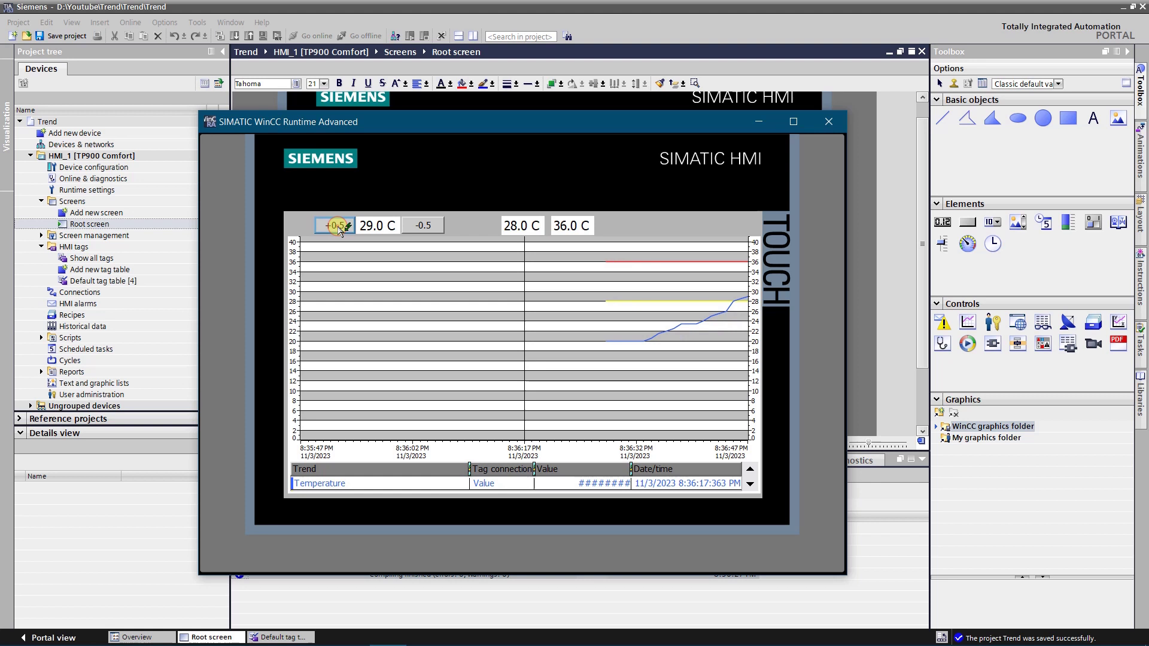
Step: Raise and lower the setpoint repeatedly with the +0.5 and -0.5 buttons, finishing at 28.5 C
click(418, 226)
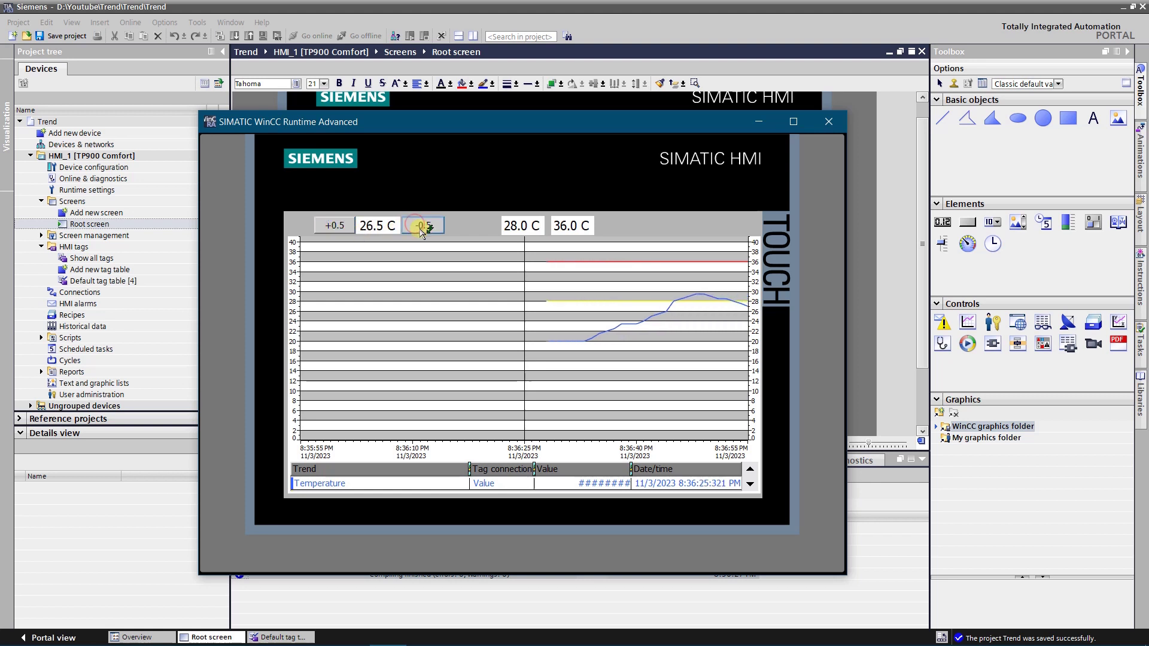
click(337, 226)
click(345, 227)
click(337, 226)
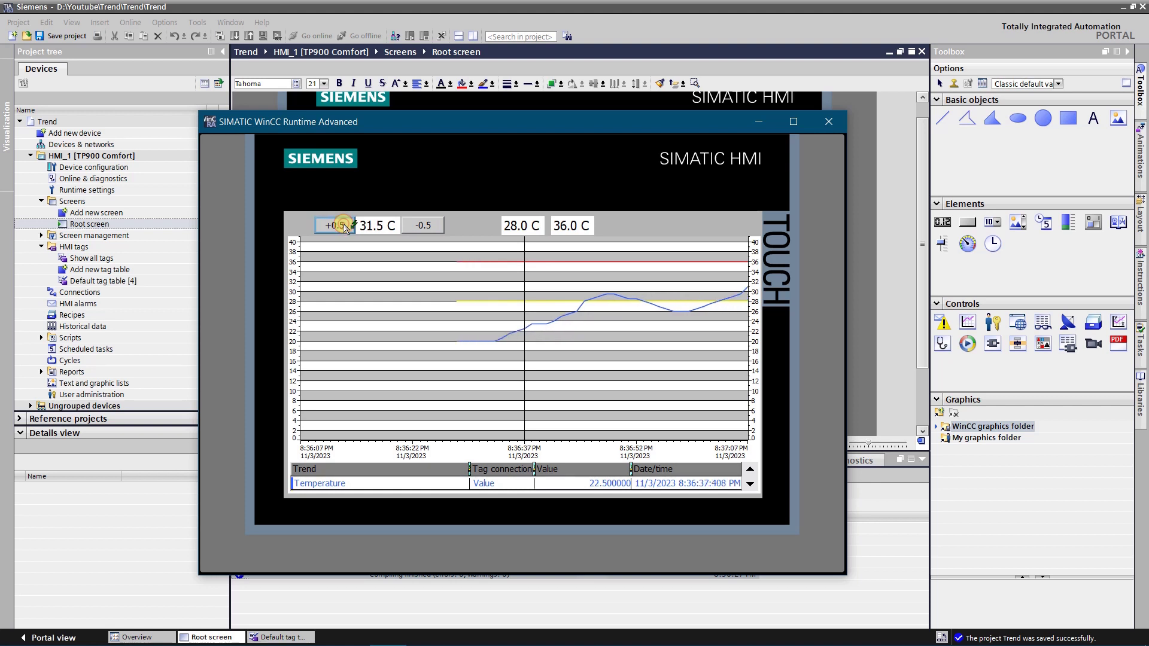
click(337, 225)
click(337, 225)
click(410, 226)
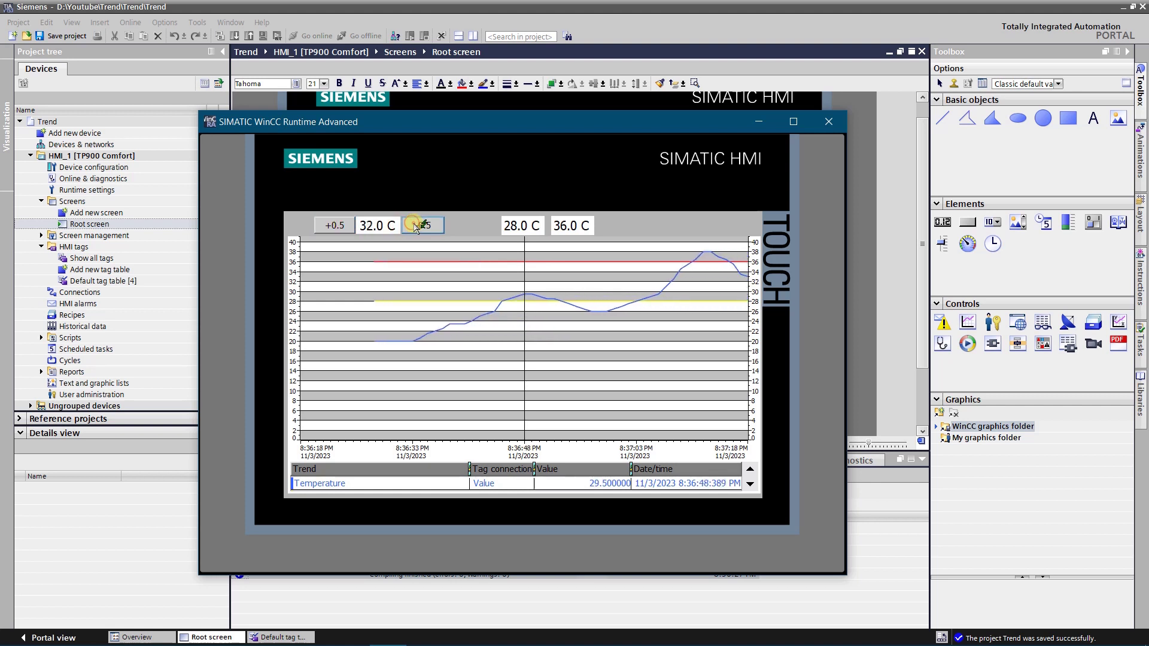
click(335, 226)
click(422, 226)
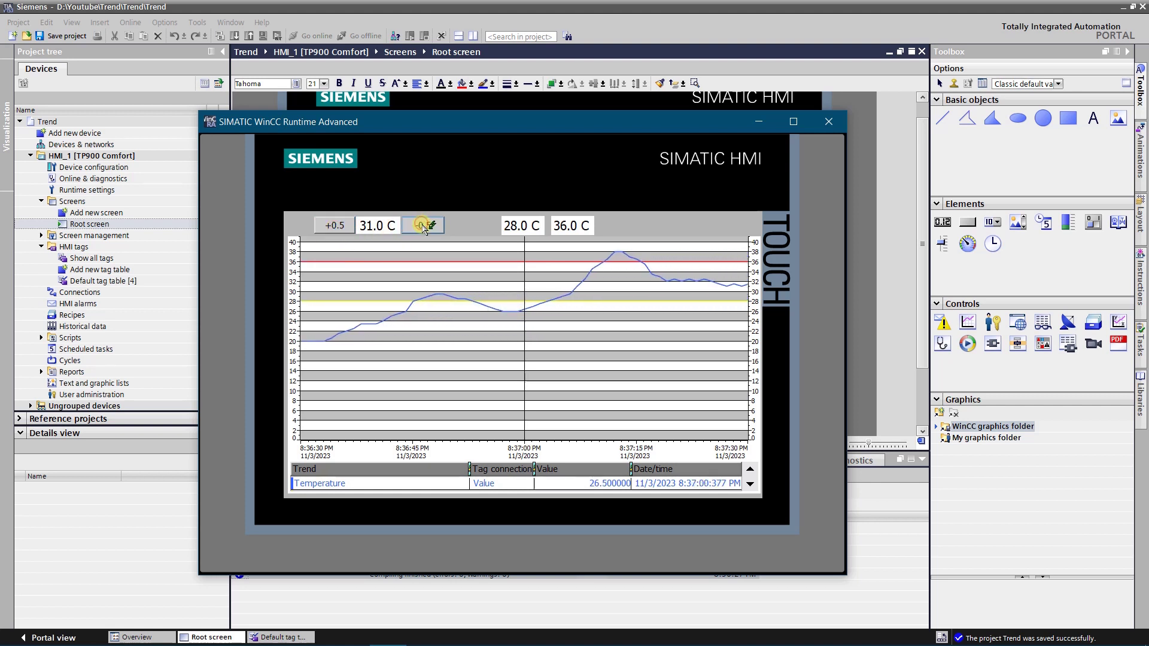
click(422, 227)
click(333, 225)
click(333, 225)
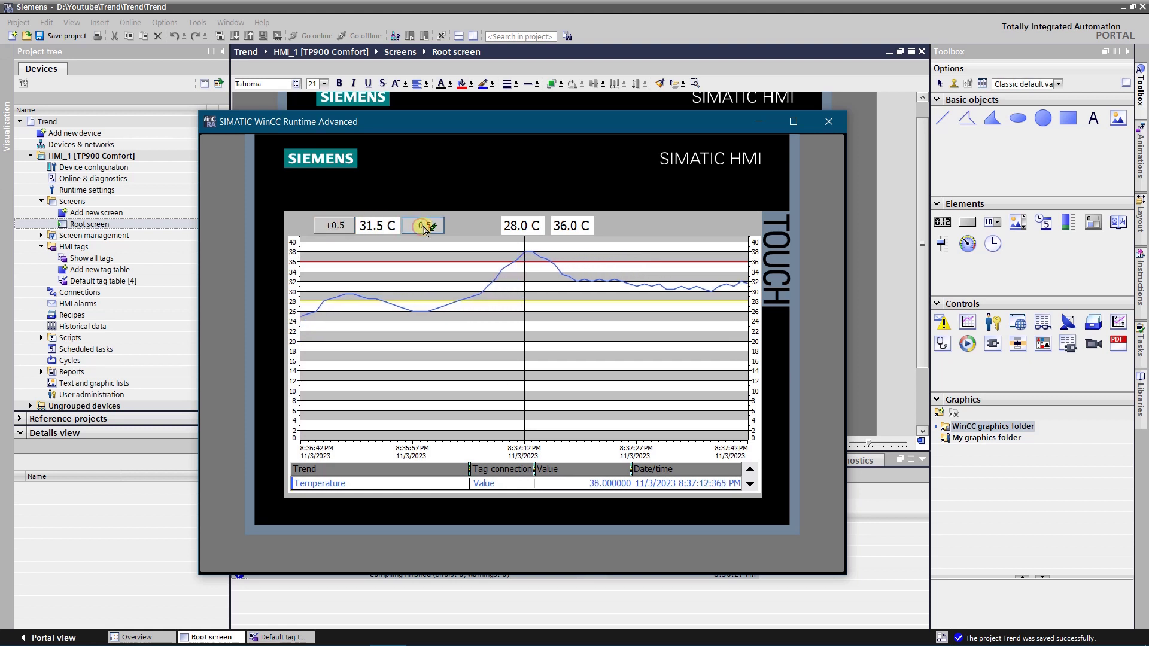
click(425, 228)
click(422, 228)
click(419, 230)
click(419, 231)
click(416, 233)
click(416, 232)
click(413, 234)
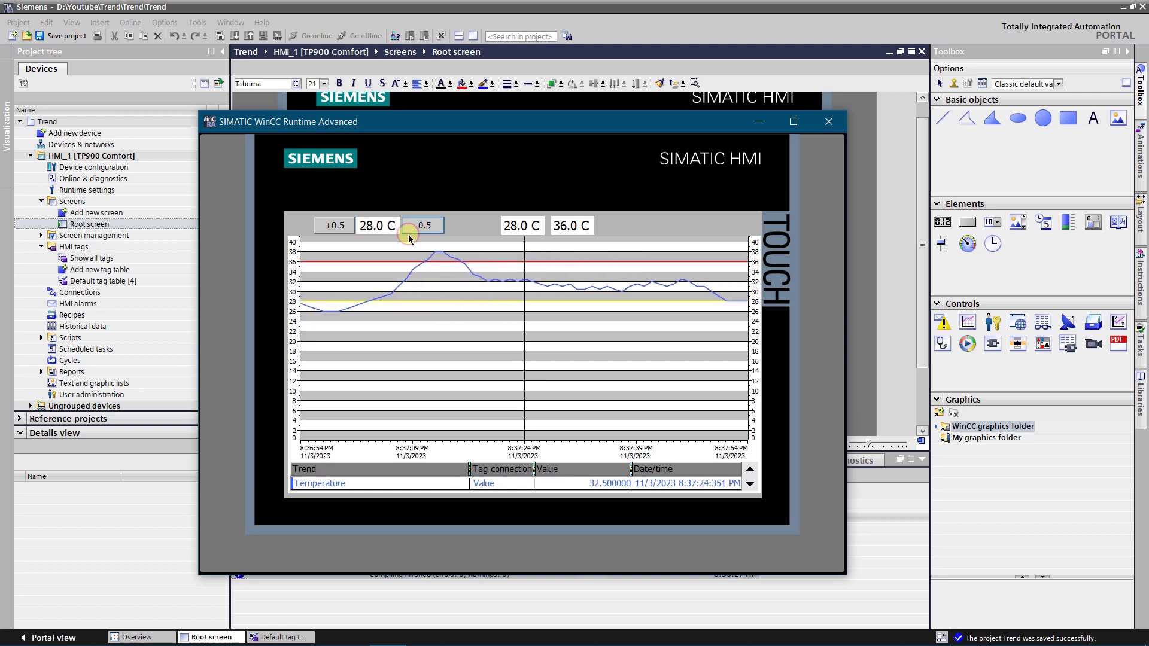
click(413, 234)
click(413, 234)
click(413, 234)
click(413, 234)
click(333, 226)
click(333, 226)
click(333, 226)
click(333, 226)
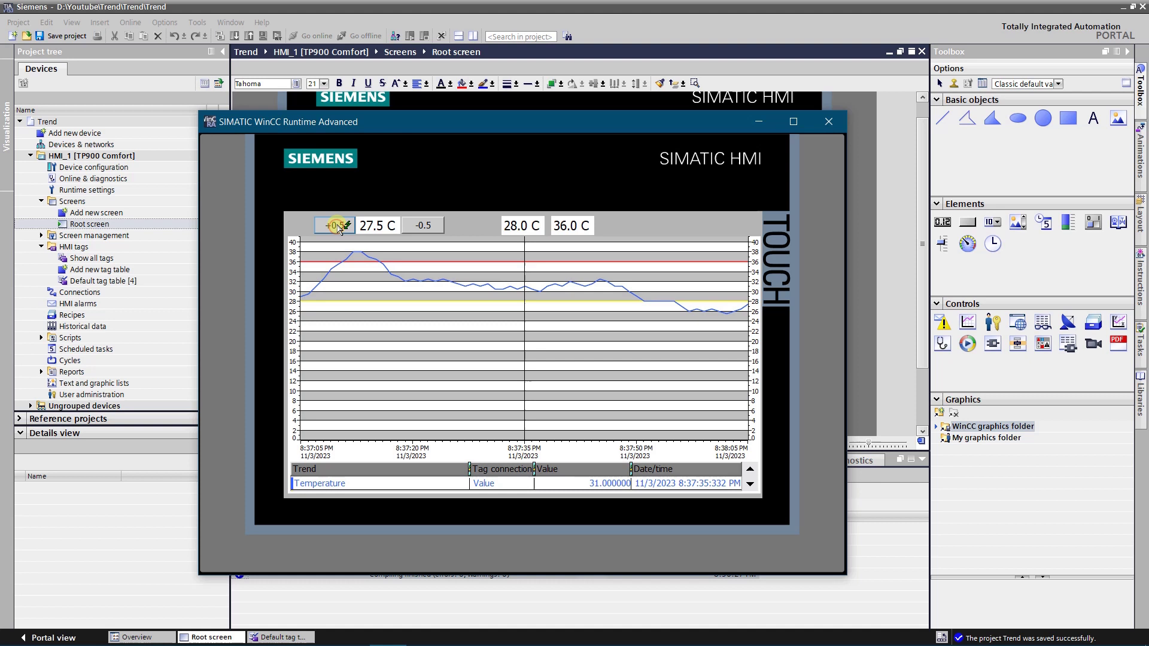
click(334, 226)
click(333, 226)
click(413, 226)
click(407, 226)
click(407, 226)
click(335, 225)
click(335, 226)
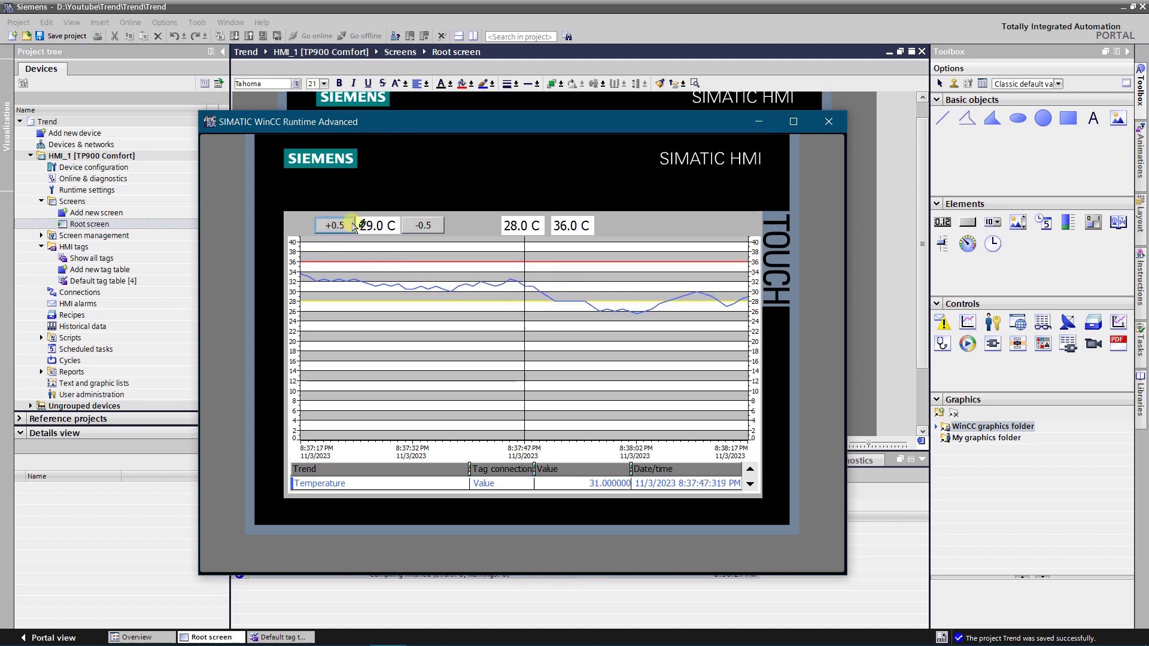
click(335, 226)
click(335, 226)
click(424, 226)
click(424, 226)
click(424, 225)
click(425, 227)
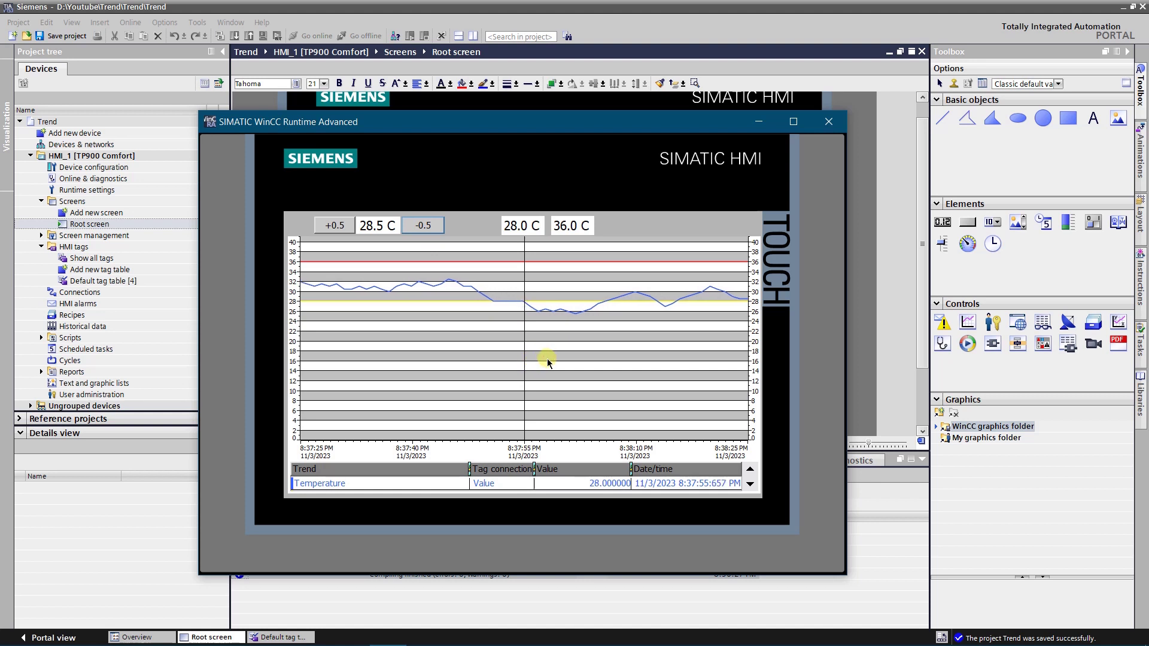
Step: Move the trend ruler to read Temperature values, such as 8:37:29, ending at 28.5 at 8:38:36 PM
drag(523, 367, 657, 353)
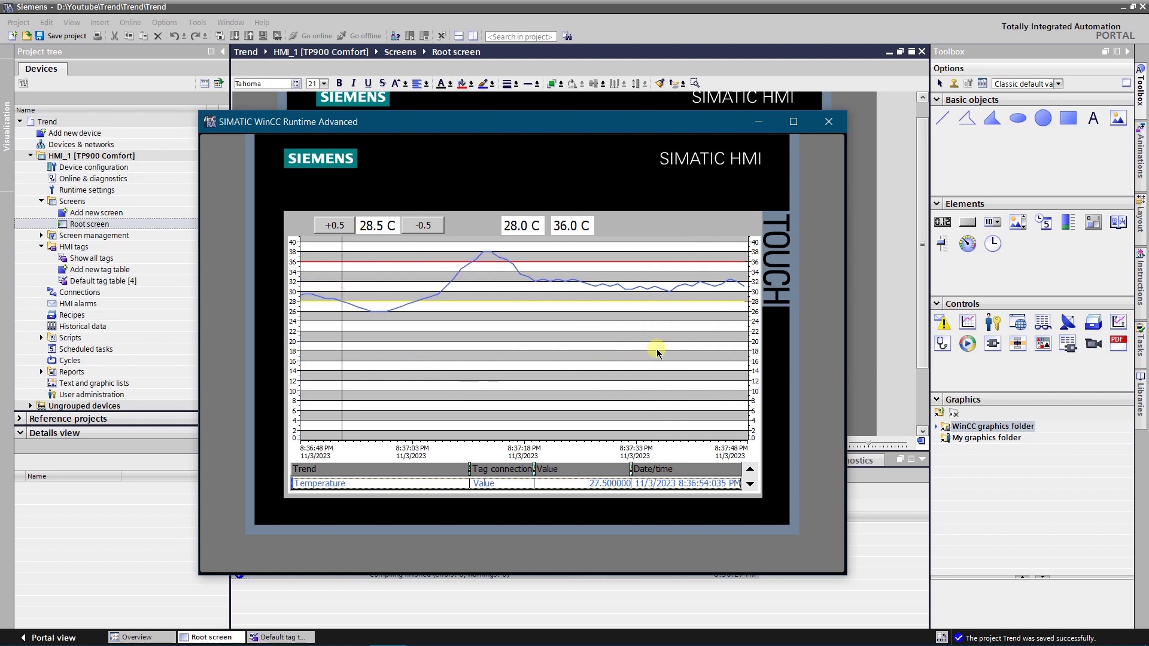
drag(342, 368, 482, 335)
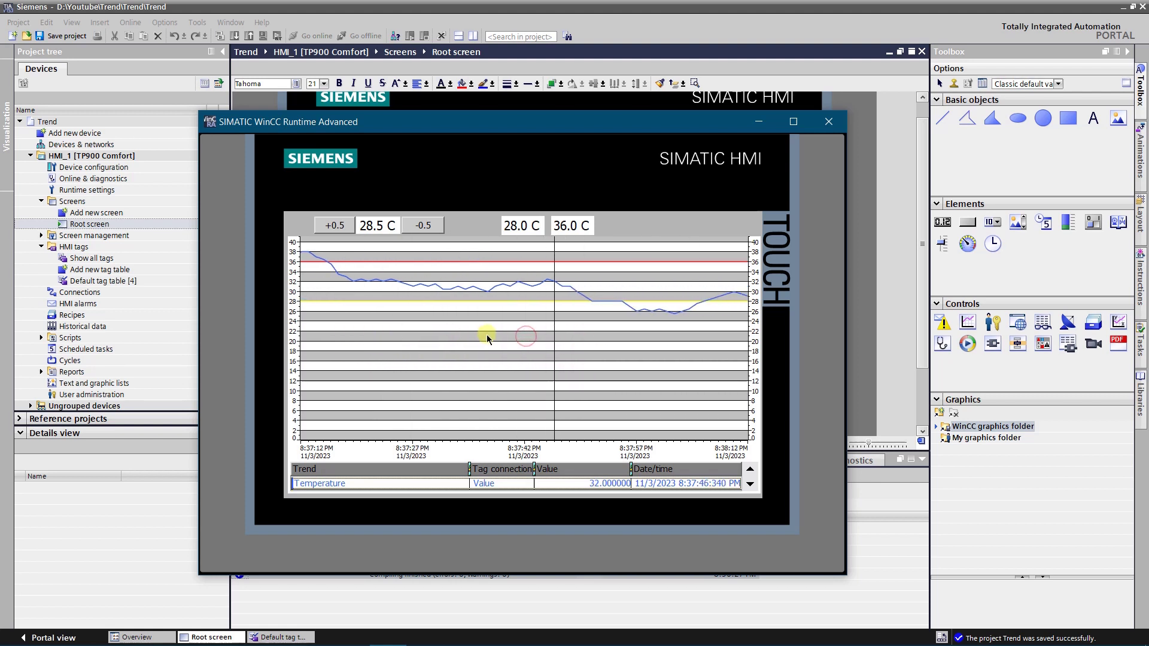
drag(304, 311, 304, 311)
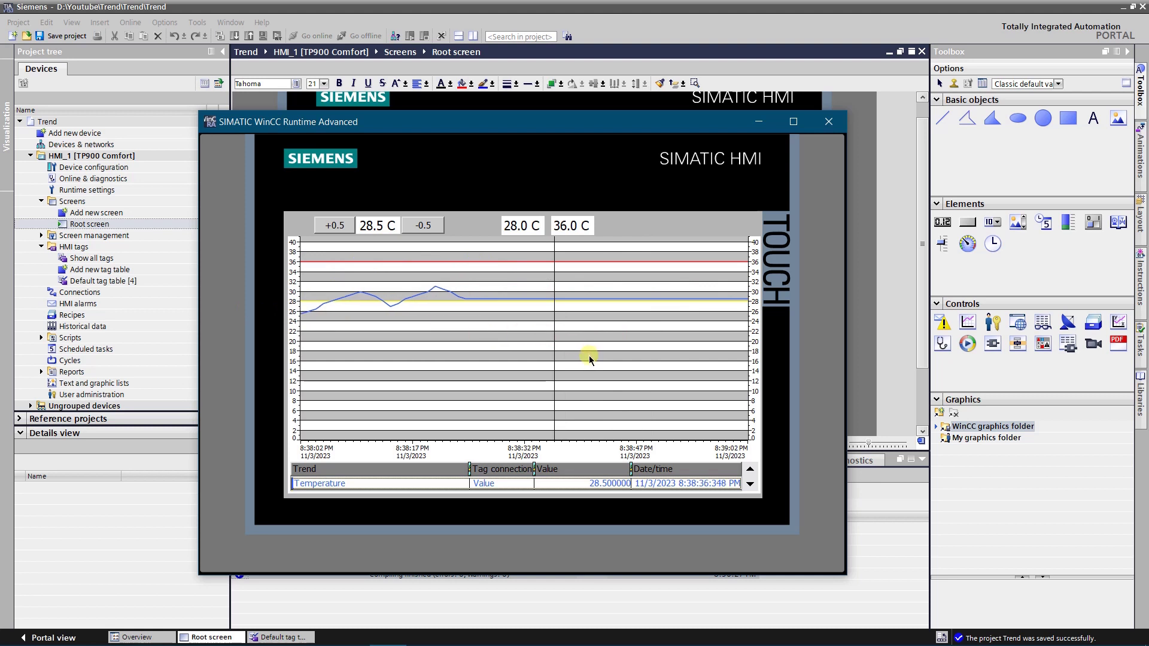
Step: Lower the setpoint with the -0.5 button down to about 20 C
click(346, 228)
click(423, 228)
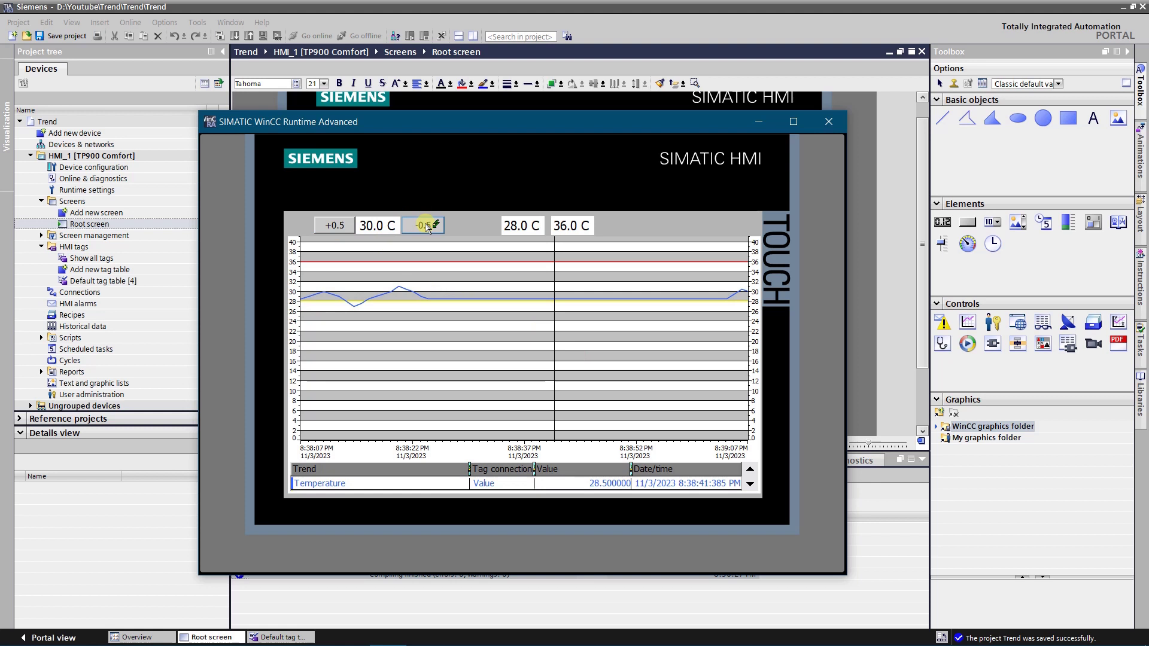
click(424, 230)
drag(423, 229, 419, 238)
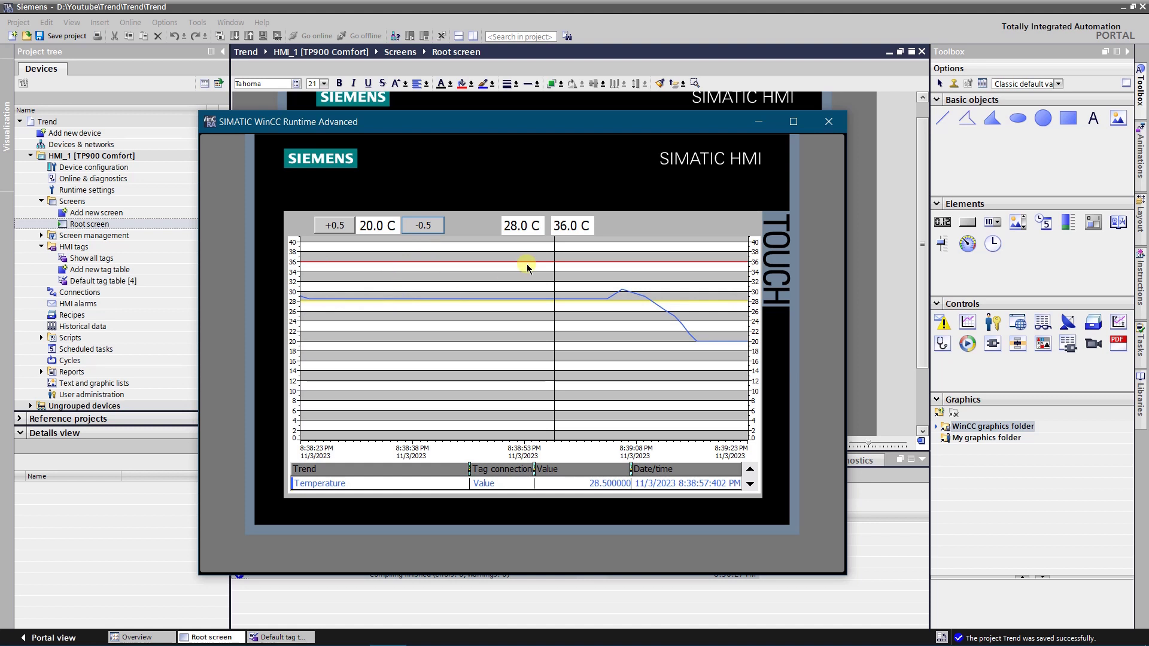
click(425, 229)
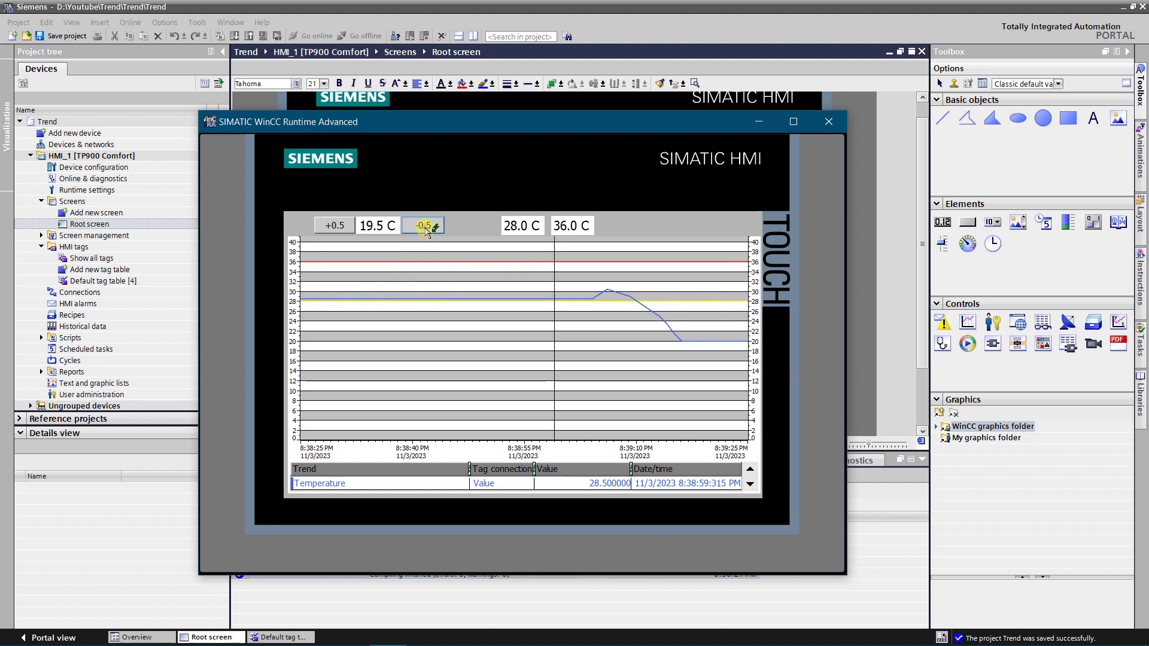
Step: Raise the setpoint back toward 28 C with +0.5, then trim it with three -0.5 steps
drag(333, 225, 334, 227)
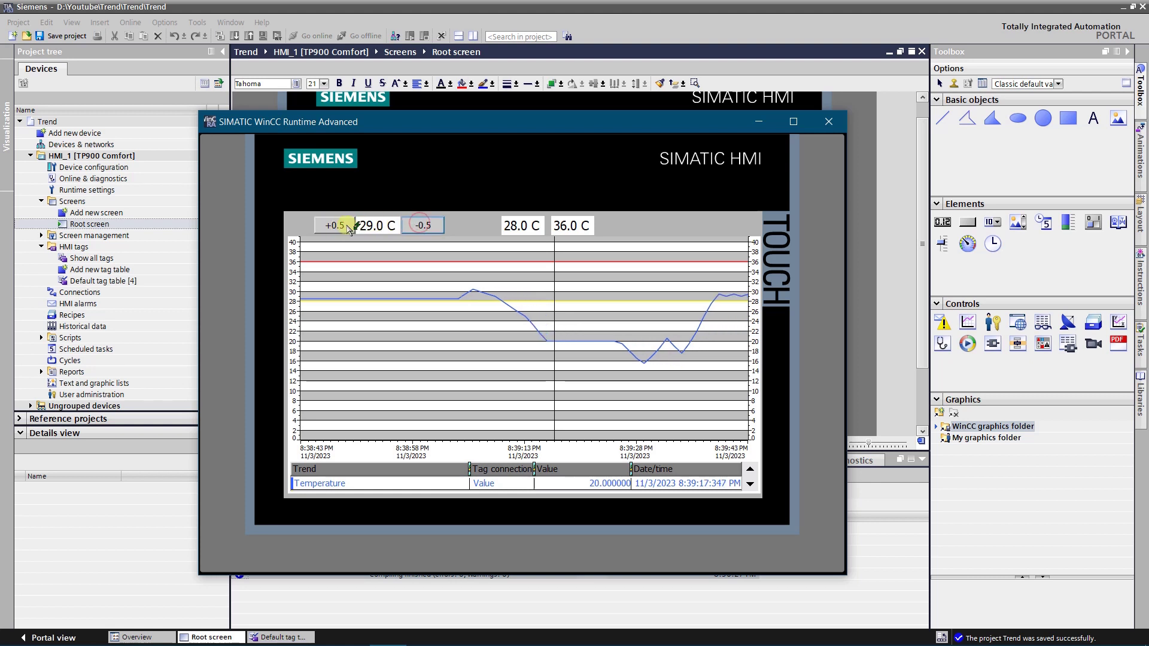
click(421, 226)
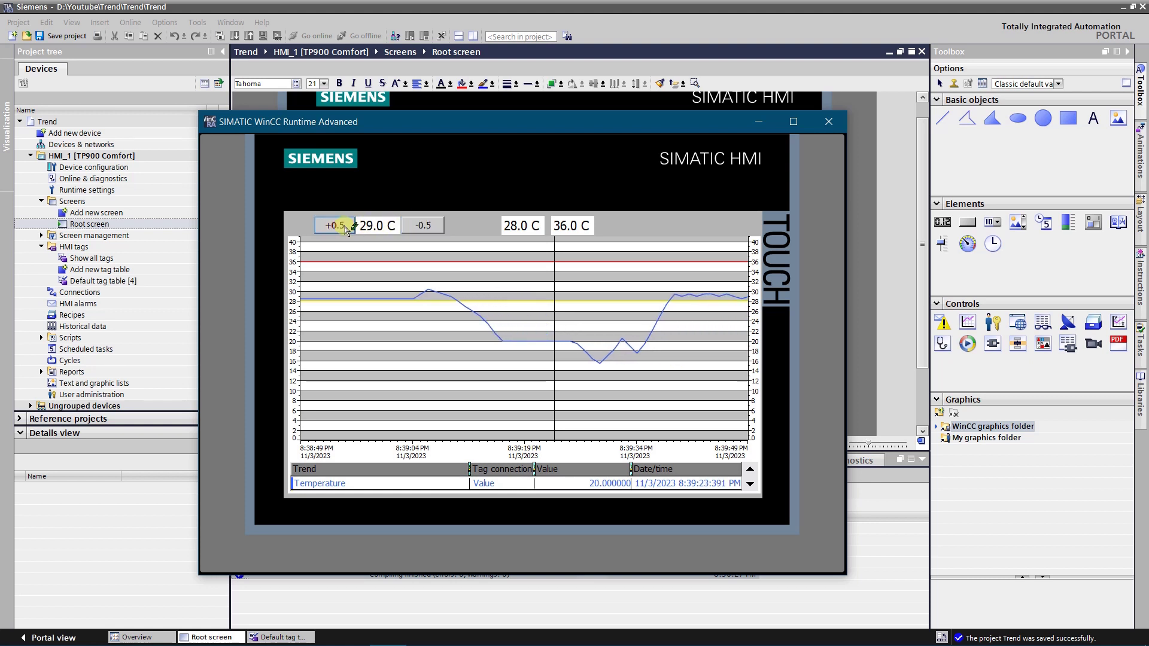
click(423, 226)
click(425, 225)
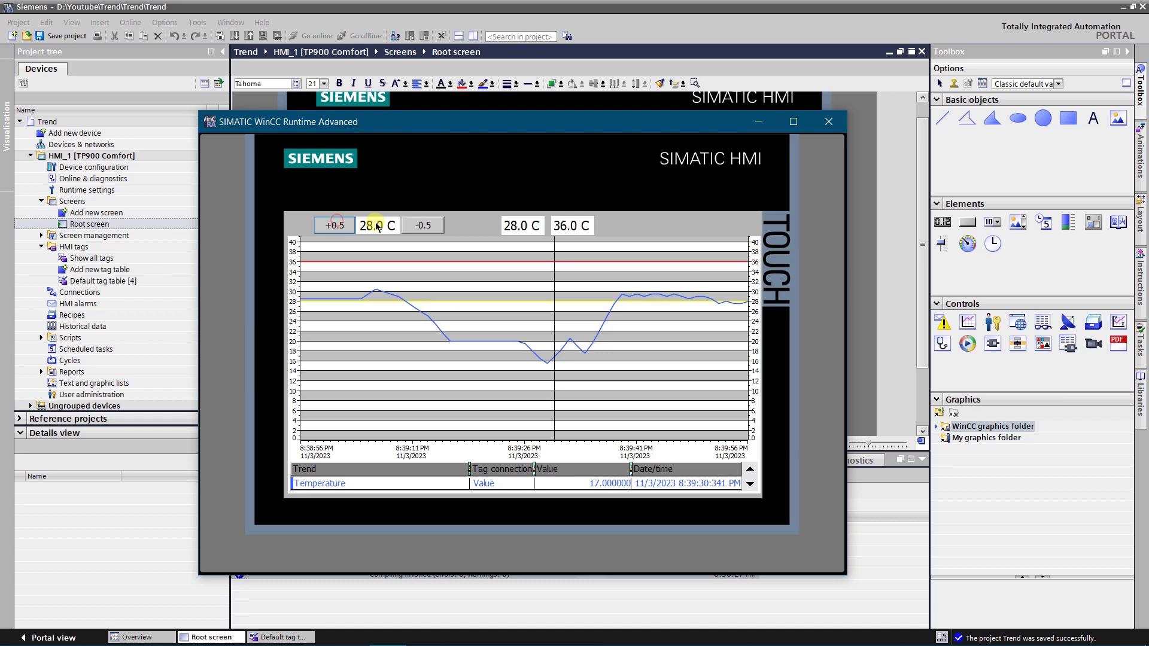